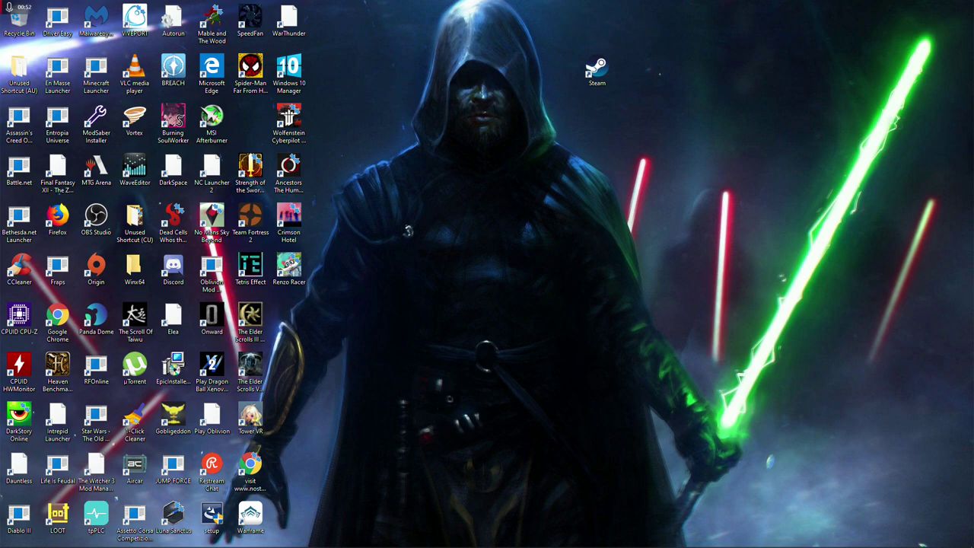
Switch to the Word checklist in the browser and review its opening steps on drivers and running Steam as admin
key(alt+Tab)
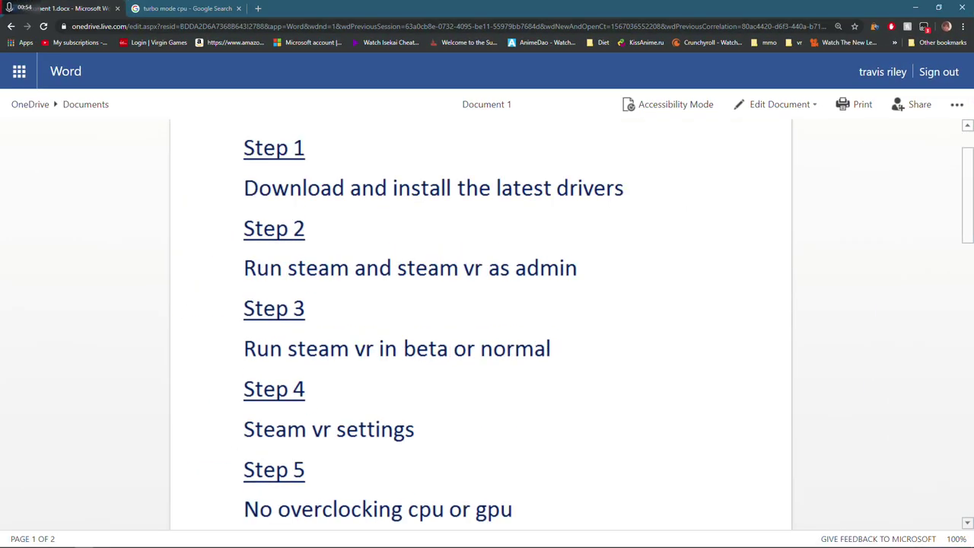
scroll(456, 250, up, 2)
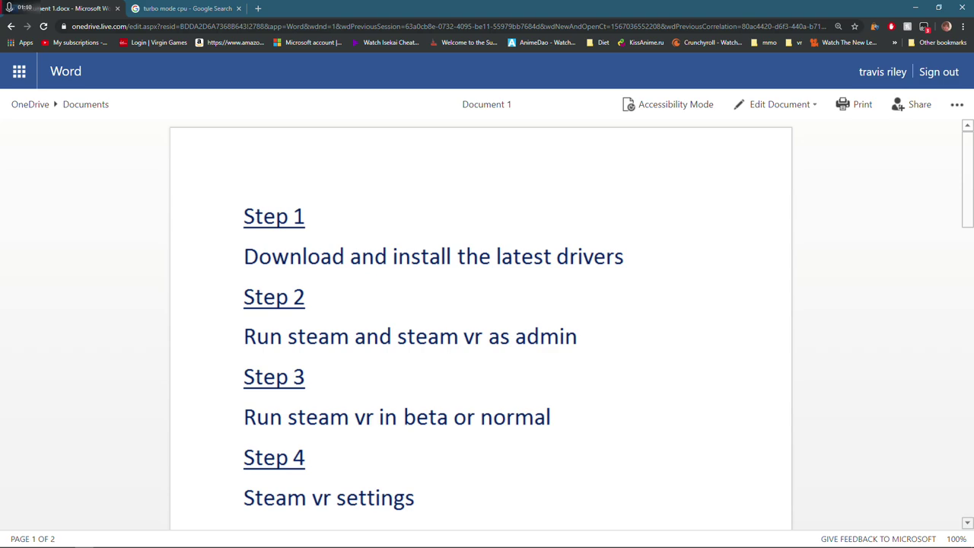
scroll(480, 327, down, 1)
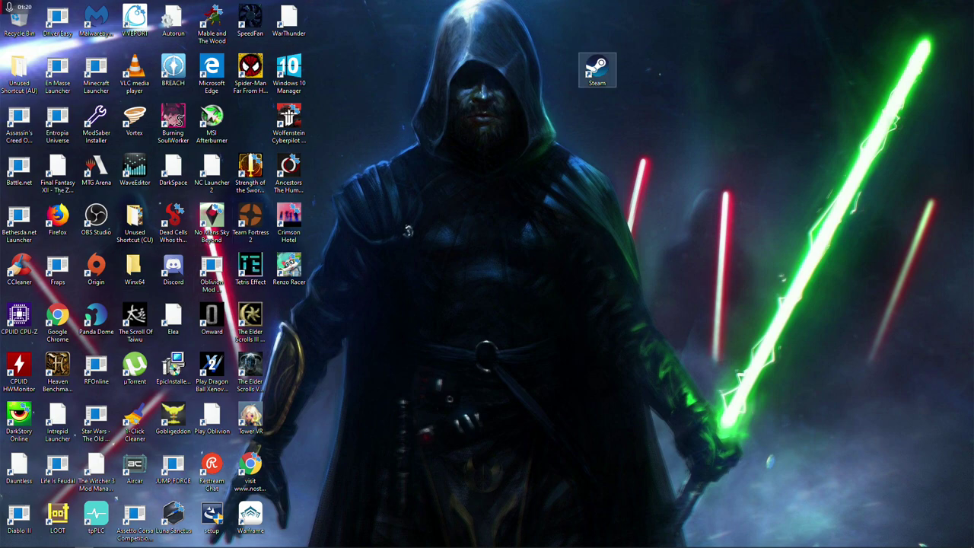
Inspect the compatibility settings of the Steam desktop shortcut for the run-as-administrator option, leaving them as they are
right_click(604, 77)
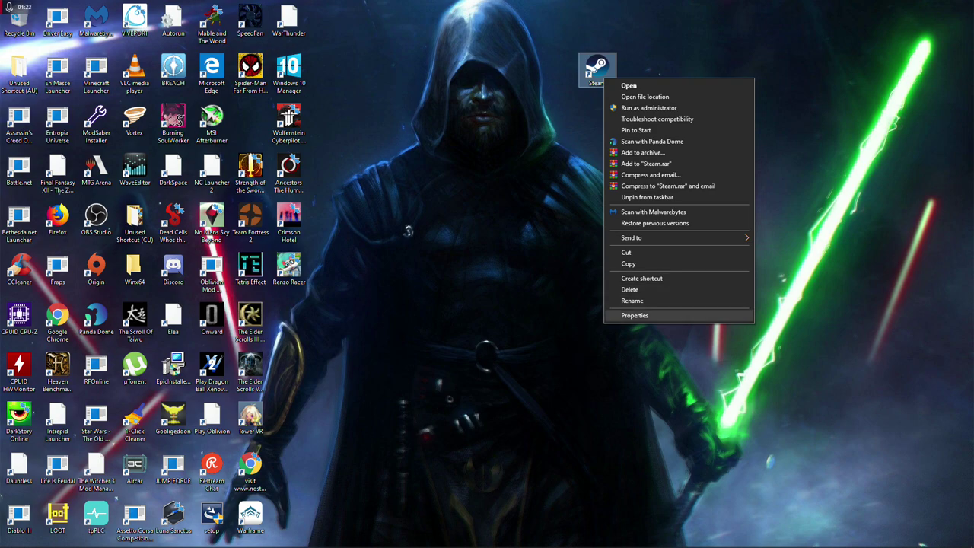
key(Escape)
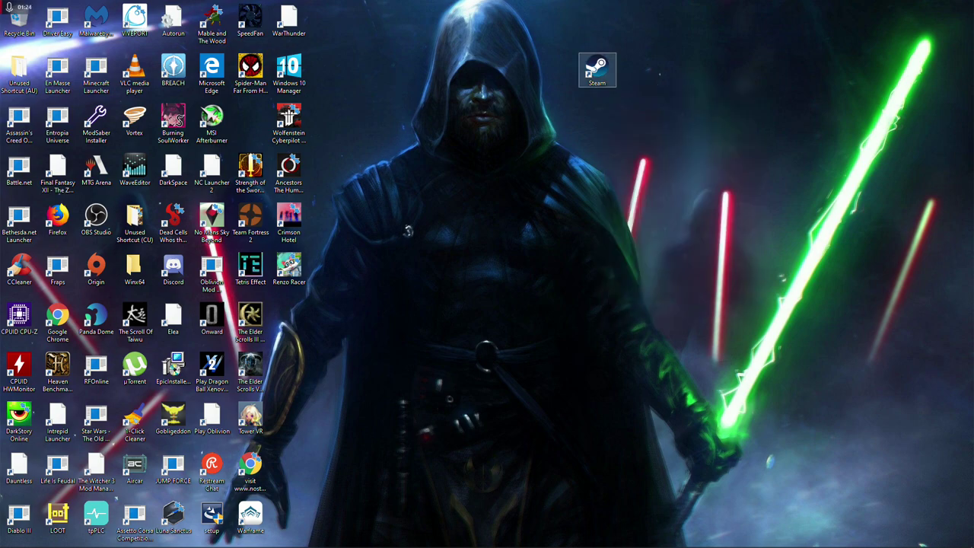
right_click(599, 75)
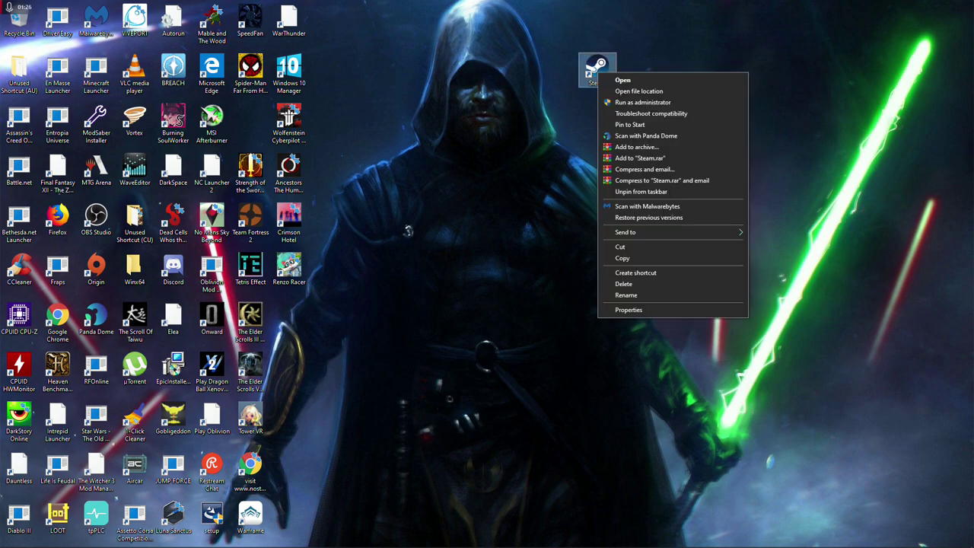
click(631, 311)
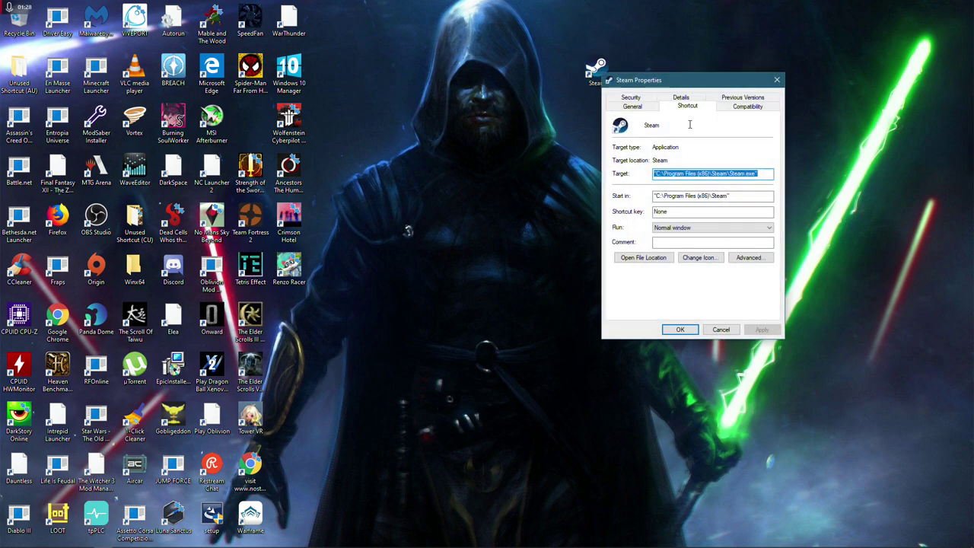
click(747, 106)
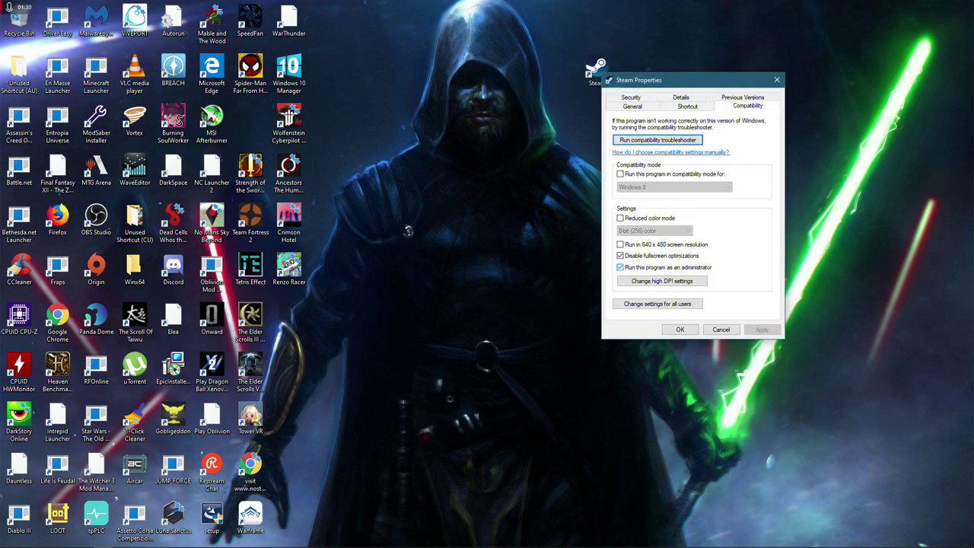
click(776, 79)
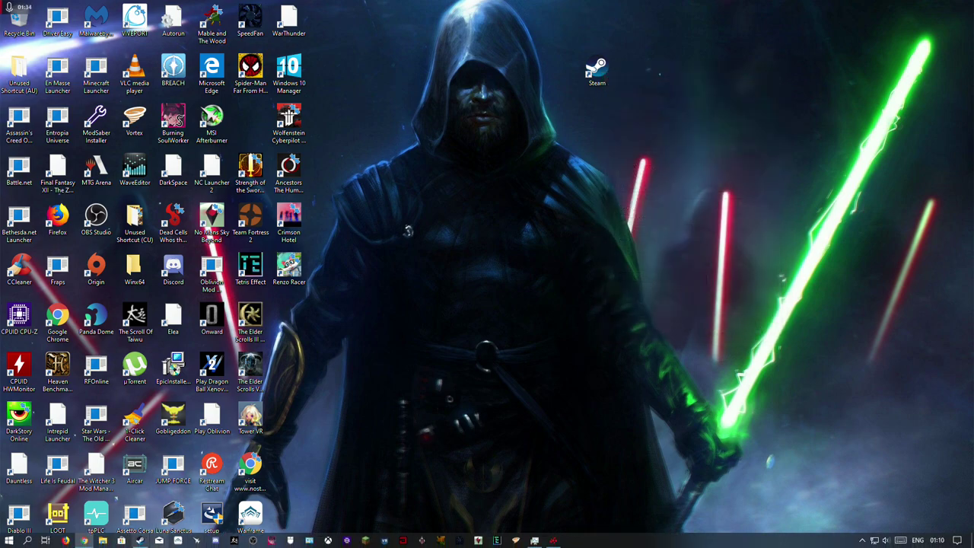
Switch to Steam, open the properties of SteamVR in the VR library and browse its local files
click(140, 540)
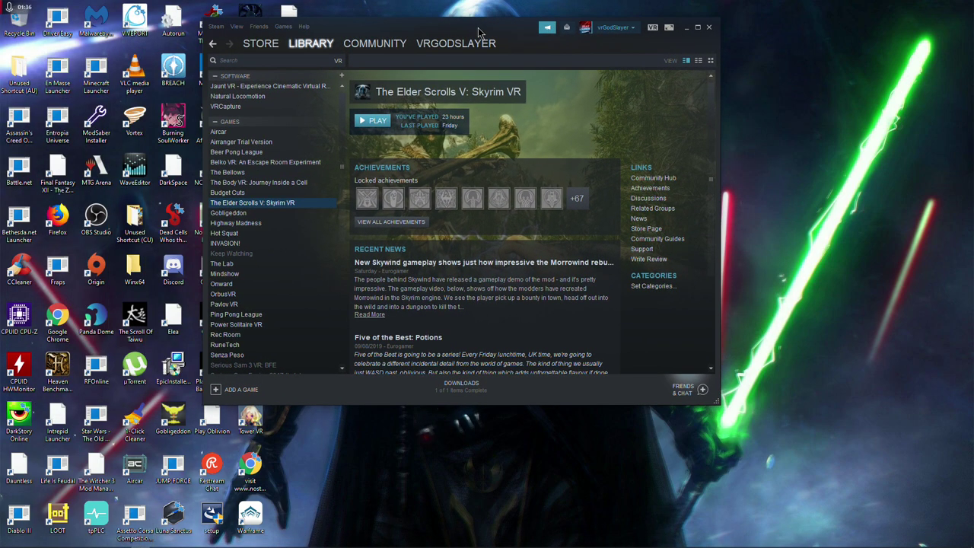
scroll(274, 228, down, 4)
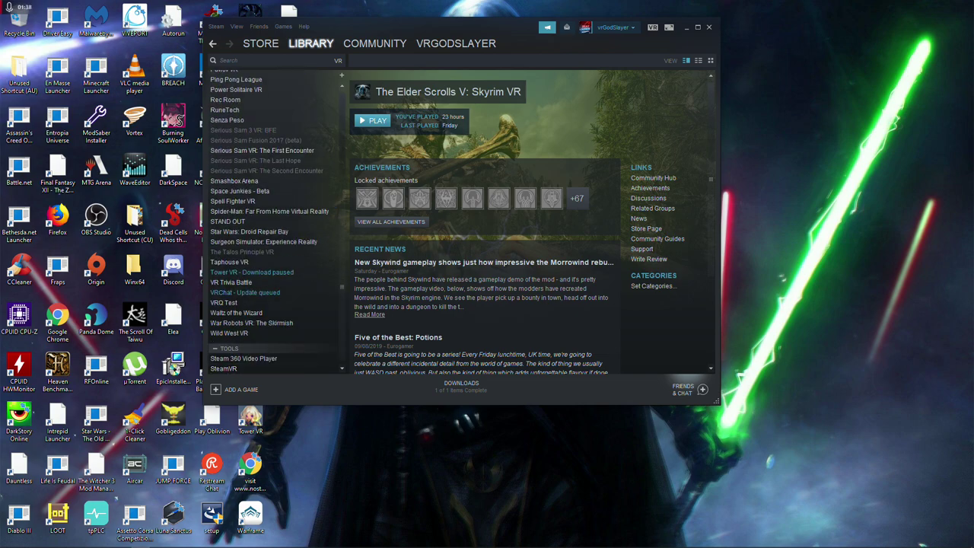
click(338, 60)
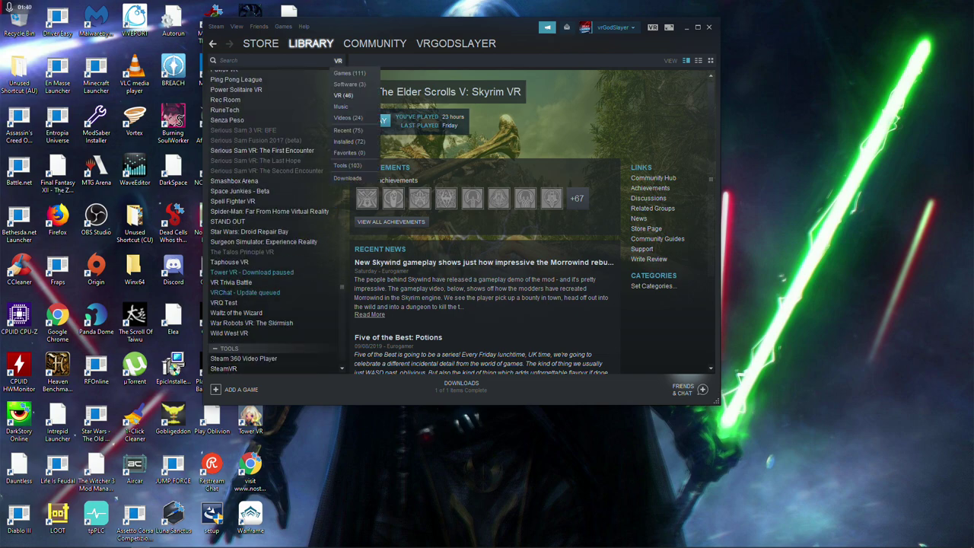
click(343, 96)
click(223, 368)
right_click(251, 372)
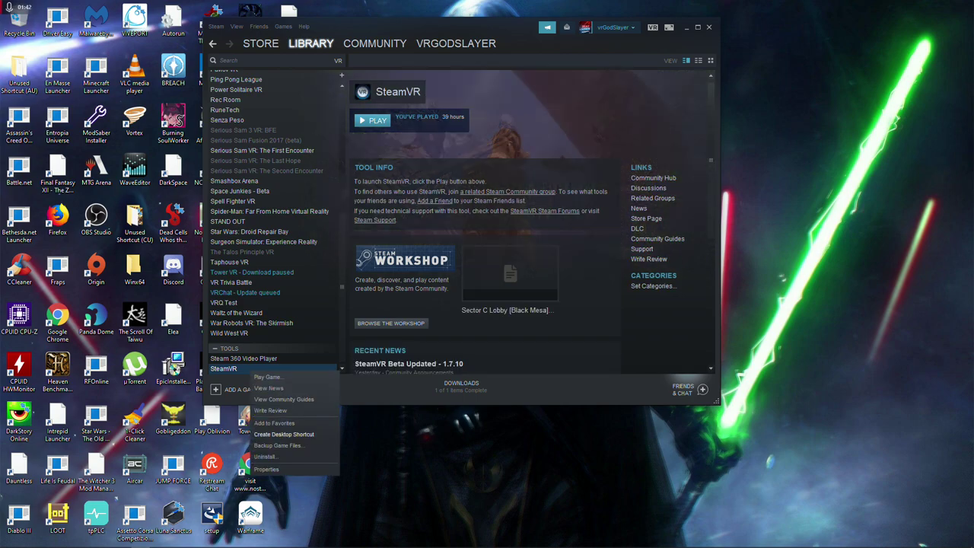
click(266, 469)
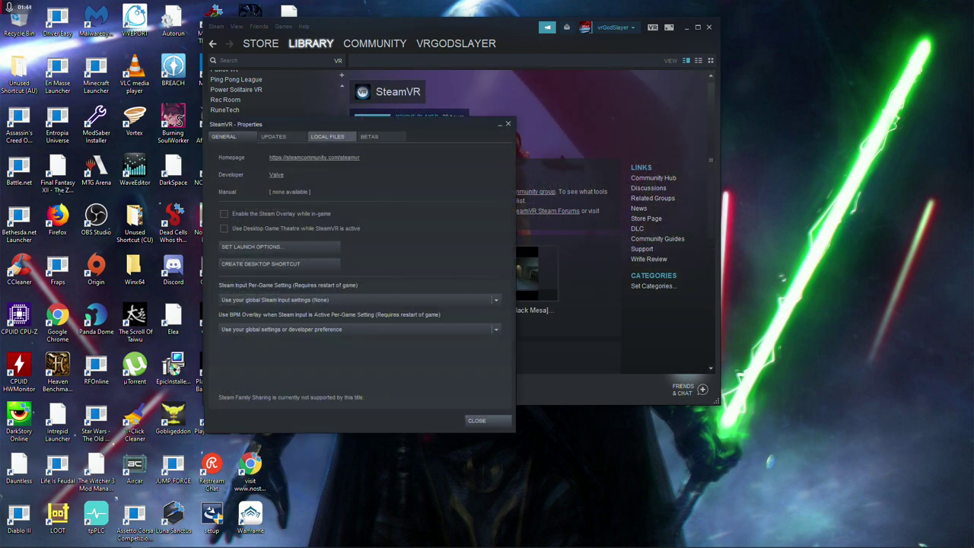
click(327, 136)
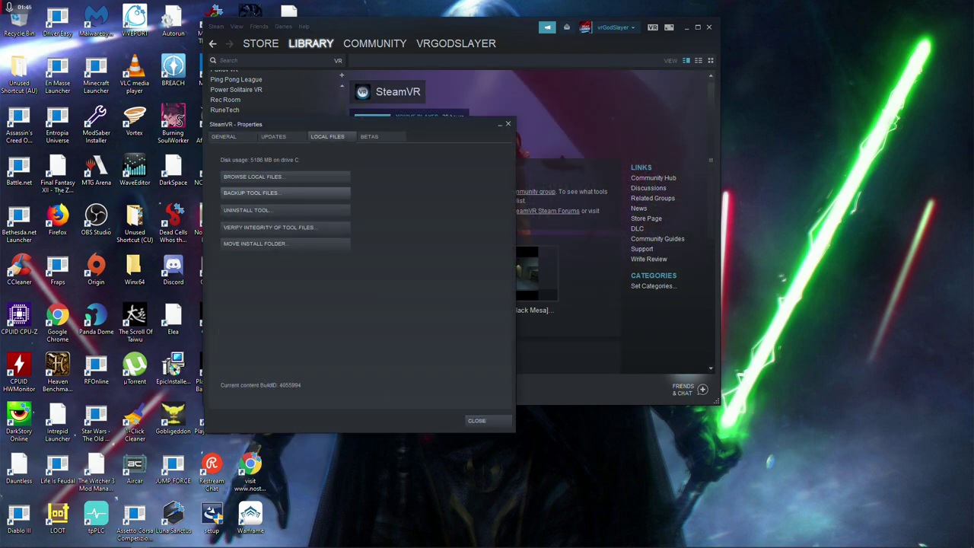
click(253, 176)
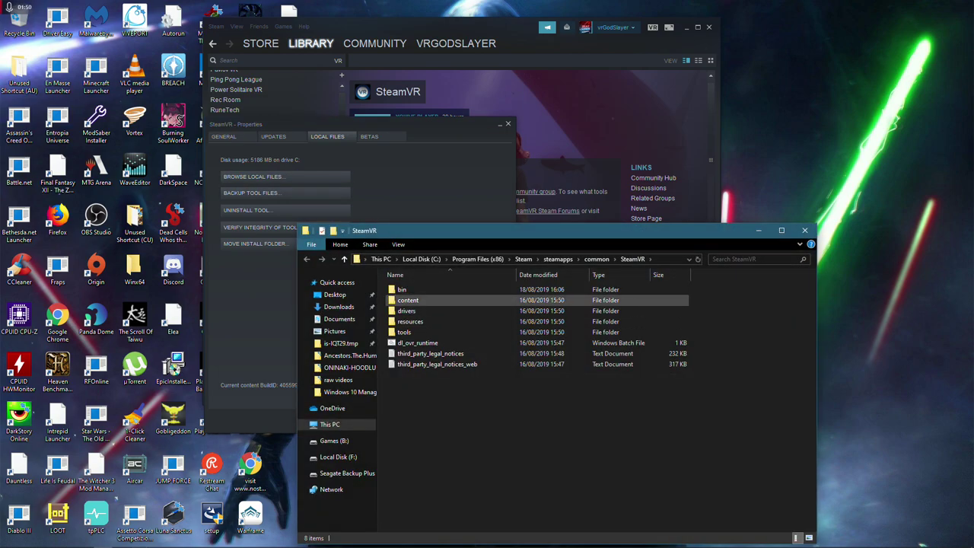
Open the win64 folder inside SteamVR's bin folder
double_click(415, 300)
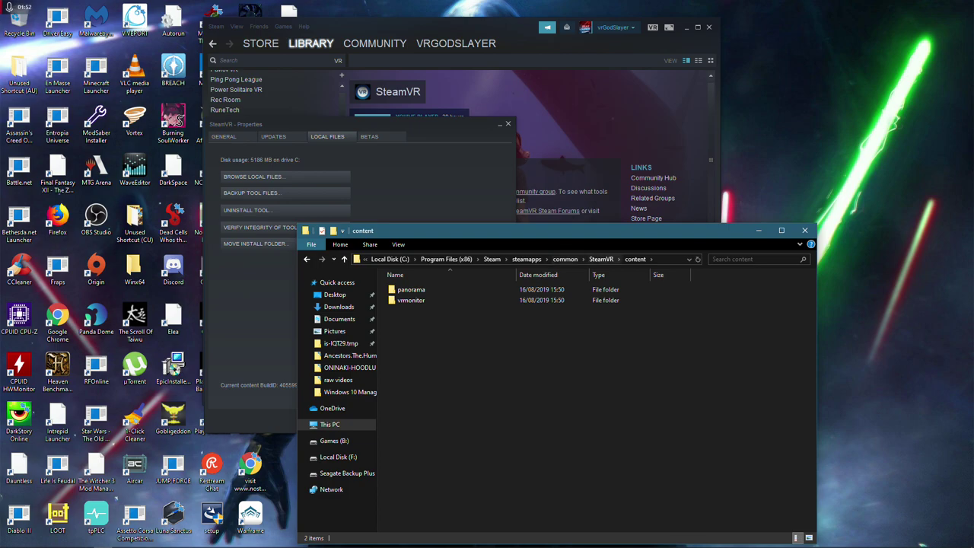
click(601, 258)
double_click(410, 289)
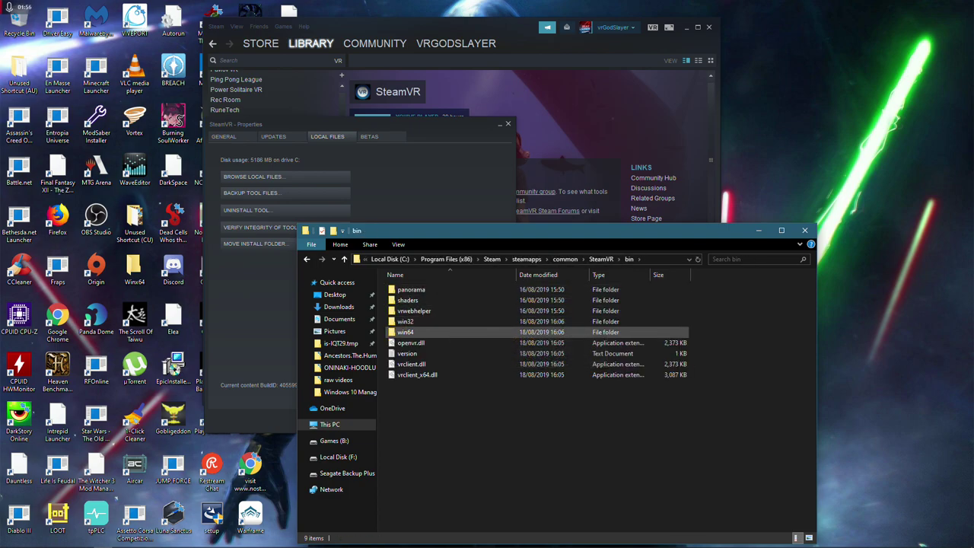
double_click(405, 333)
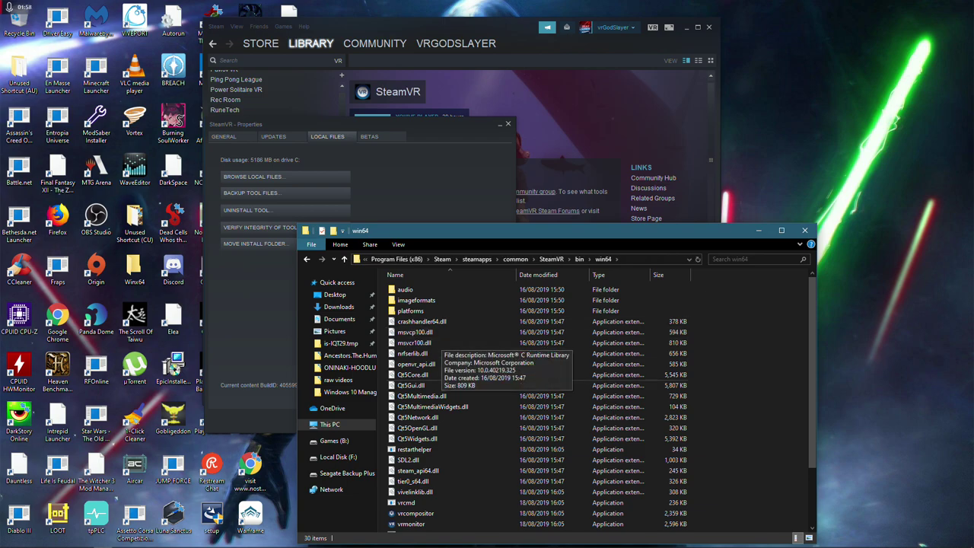
Inspect the compatibility settings of the vrmonitor application for the run-as-administrator option, leaving them as they are
scroll(415, 343, down, 3)
click(411, 451)
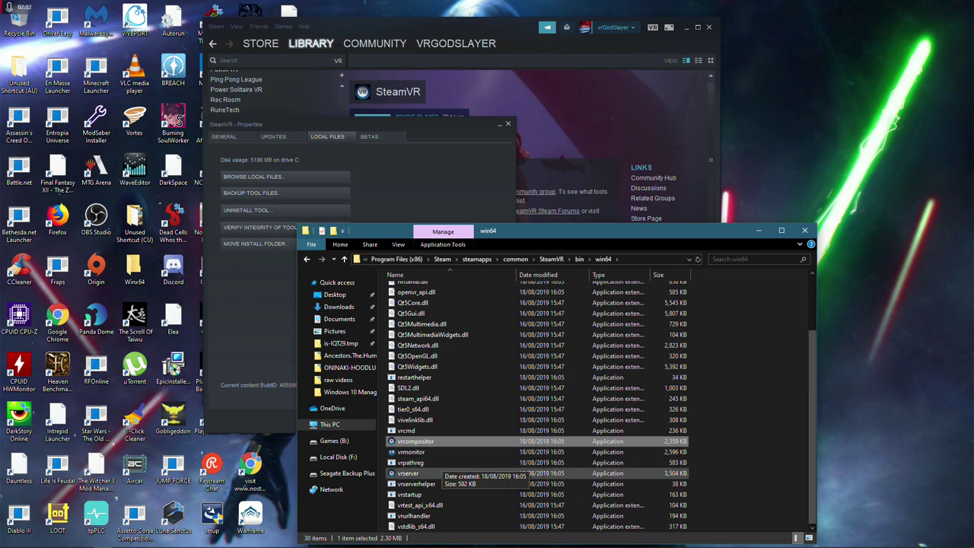
click(408, 472)
right_click(439, 452)
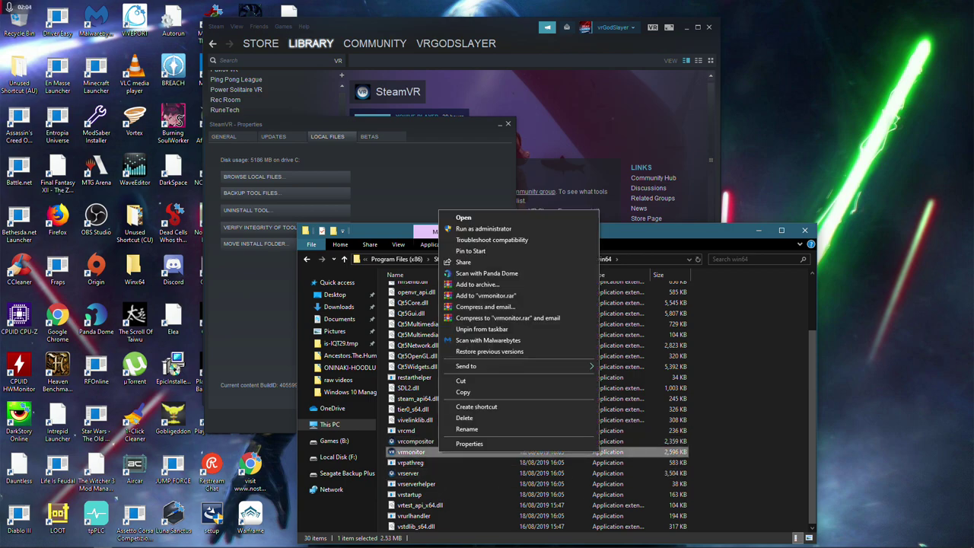
click(469, 444)
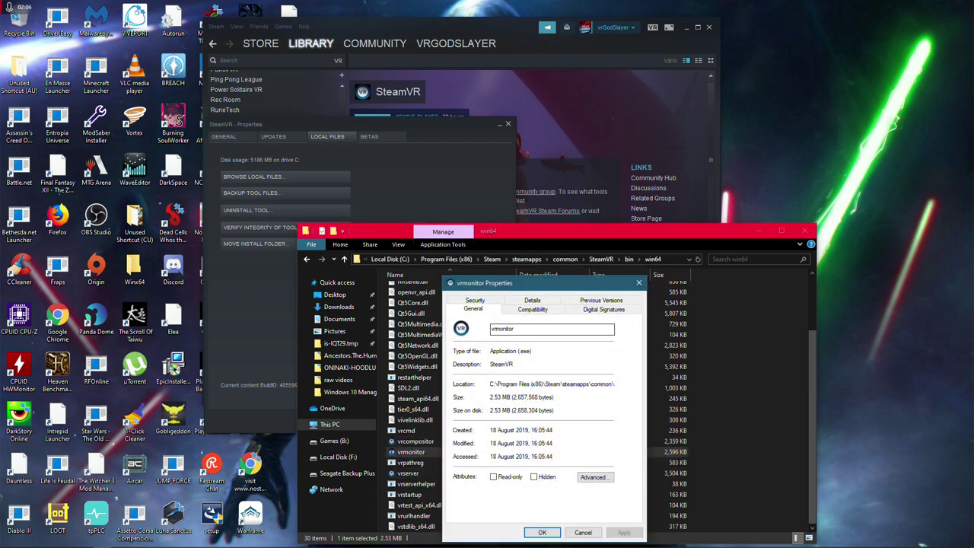
click(533, 308)
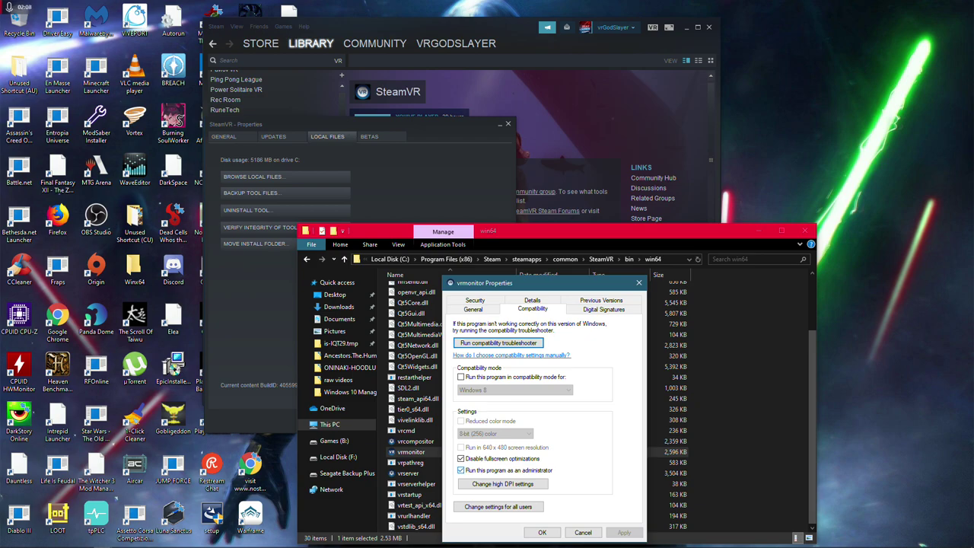
click(638, 282)
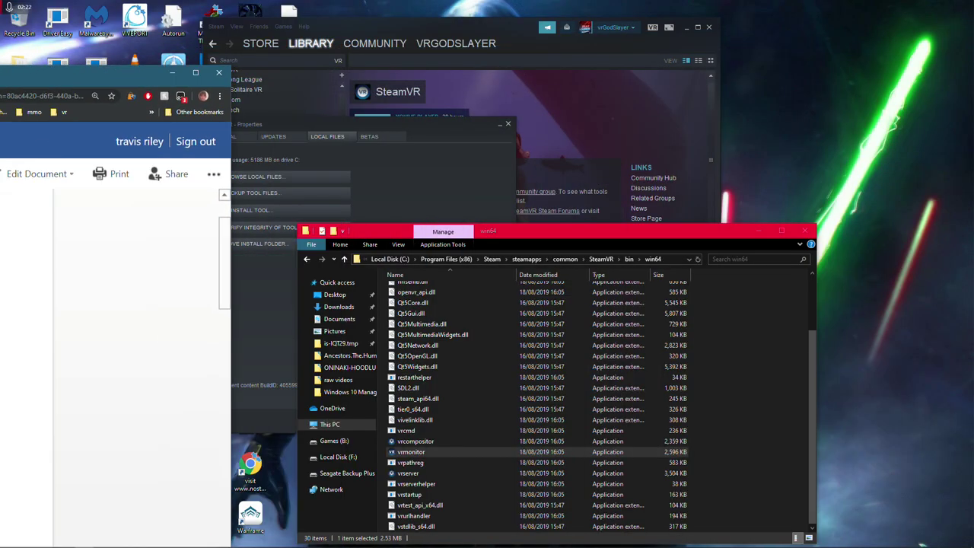
Consult the Word checklist again and close the win64 folder window and the SteamVR properties
key(super+Up)
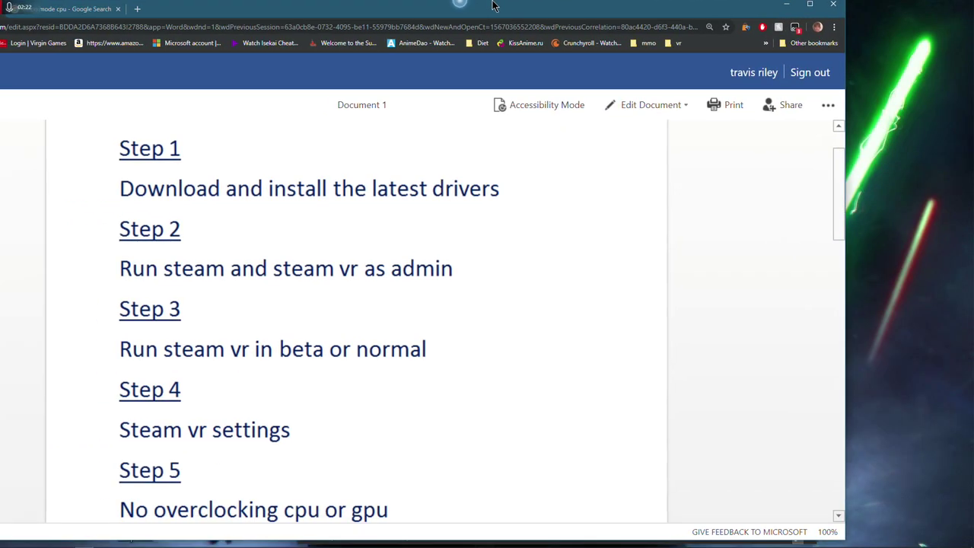
mouse_move(535, 541)
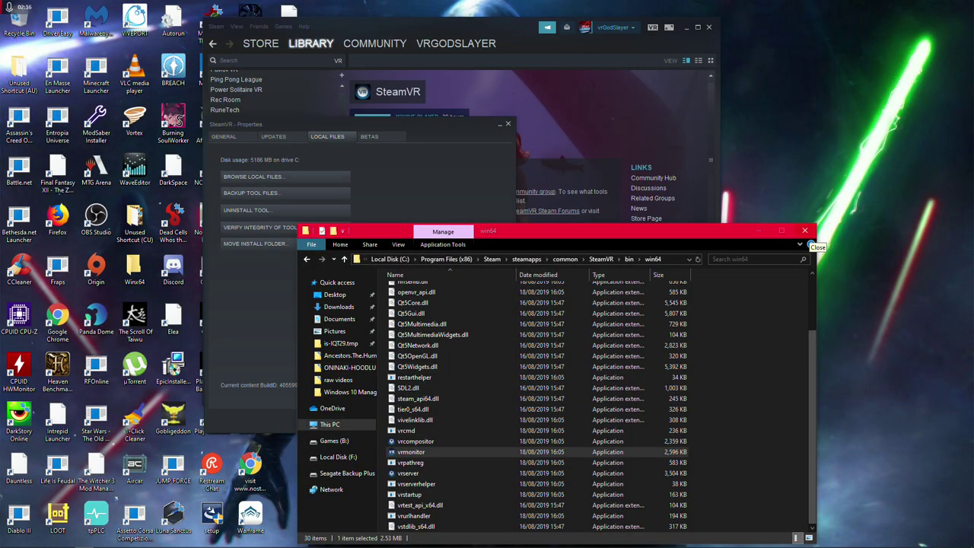
click(805, 231)
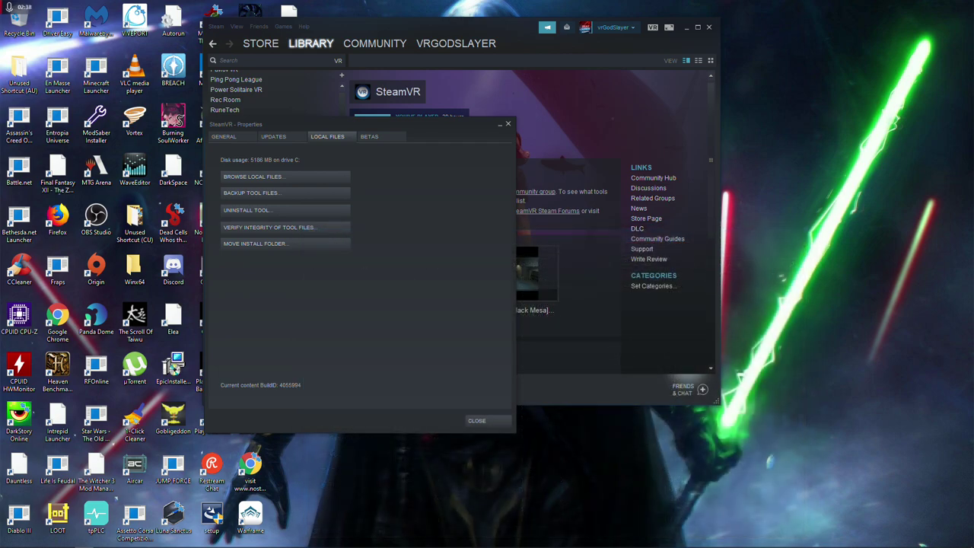
click(509, 124)
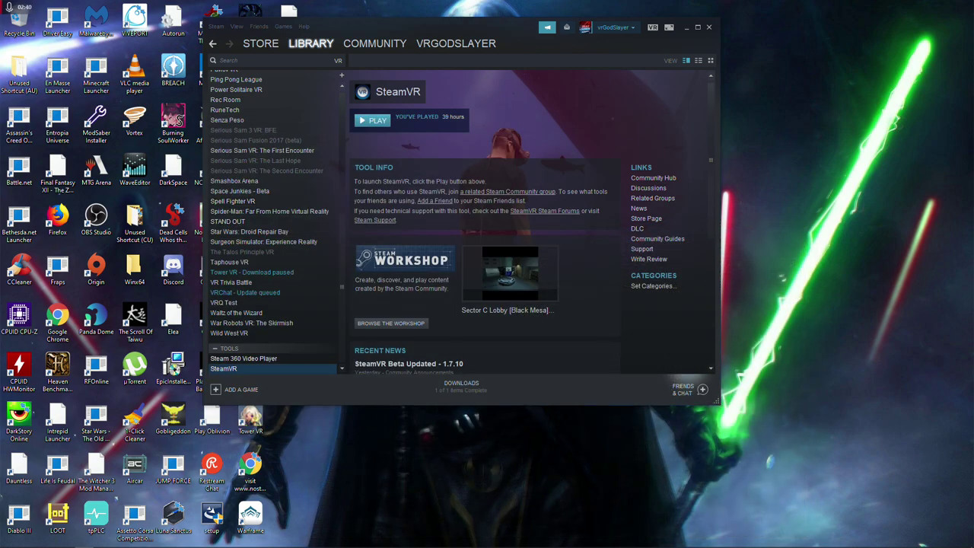
Set SteamVR's beta participation to "NONE - Opt out of all beta programs" and close its properties
right_click(286, 370)
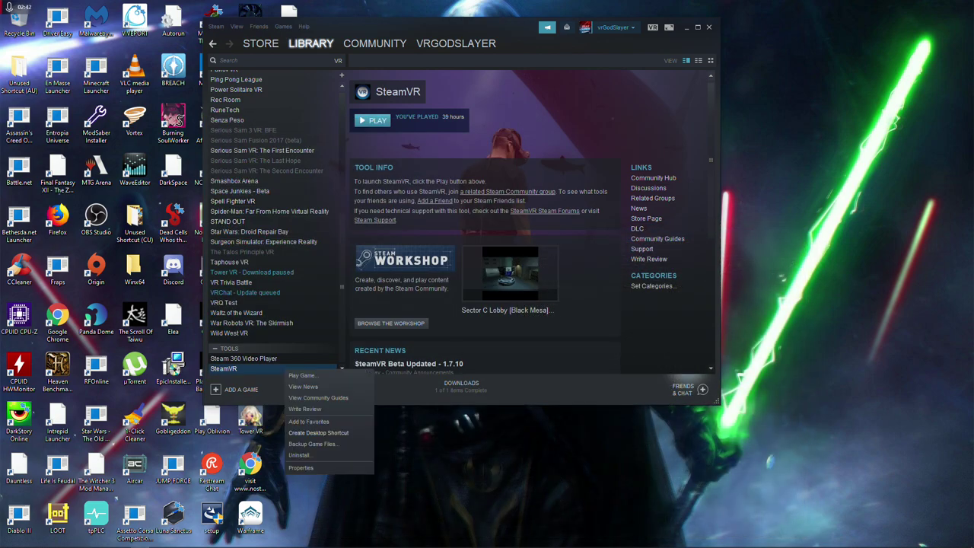
click(301, 468)
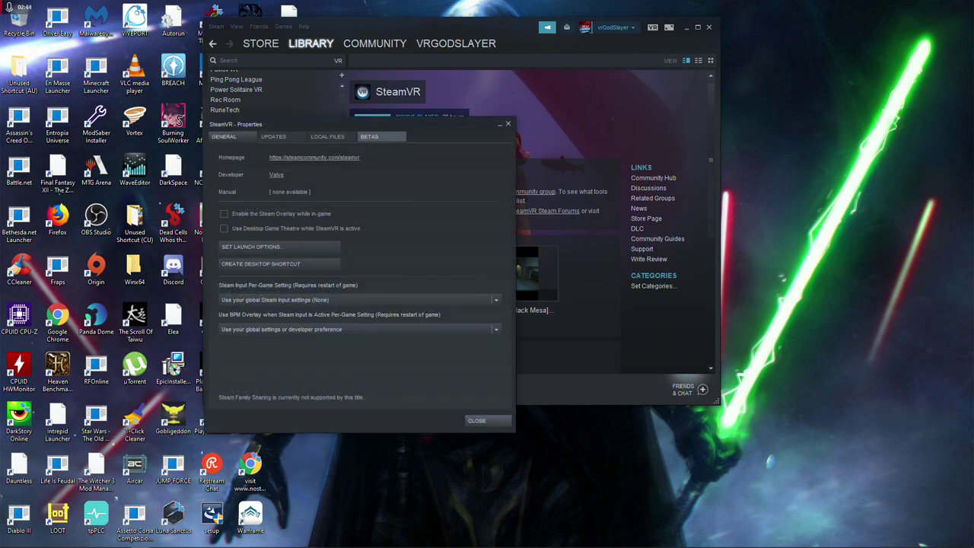
click(369, 136)
click(289, 172)
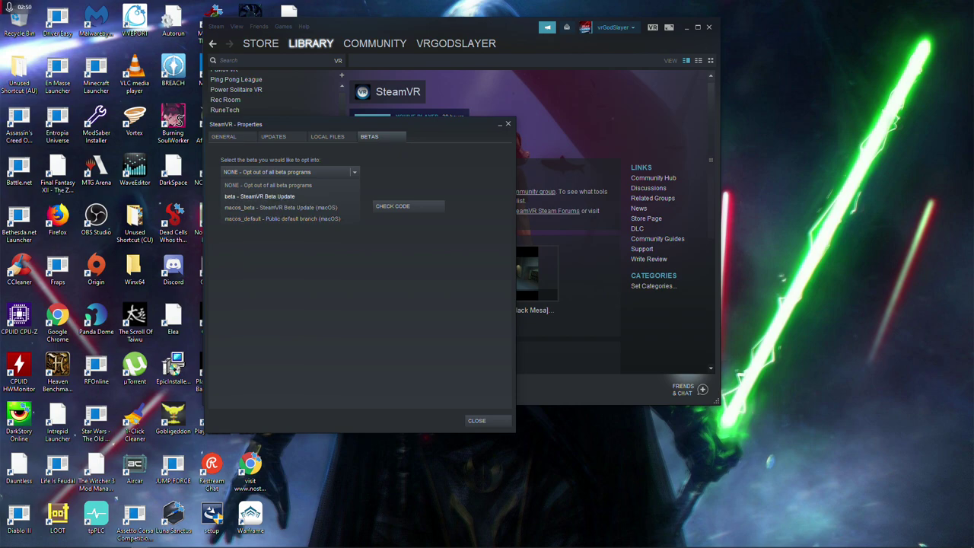
click(268, 185)
click(509, 123)
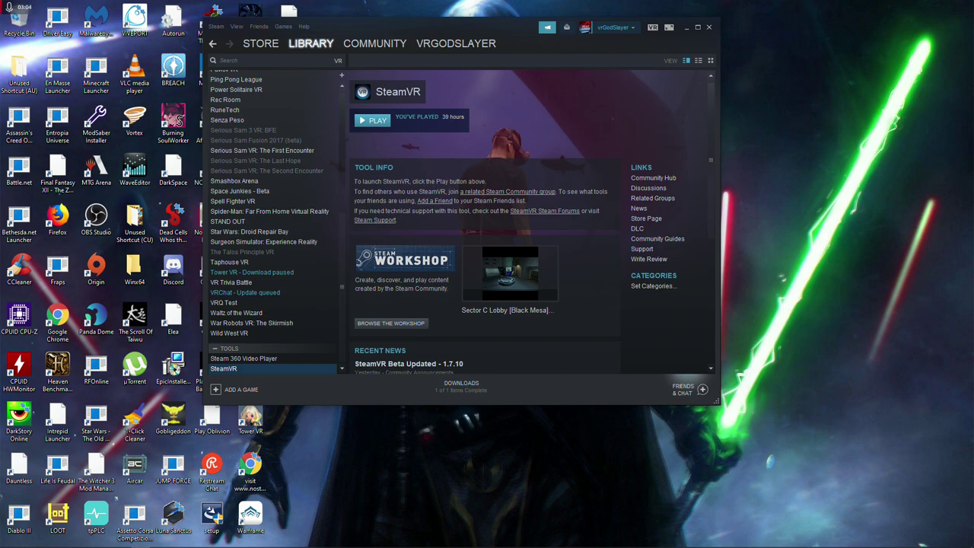
Switch to the Word checklist and highlight Step 4, "Steam vr settings"
key(alt+Tab)
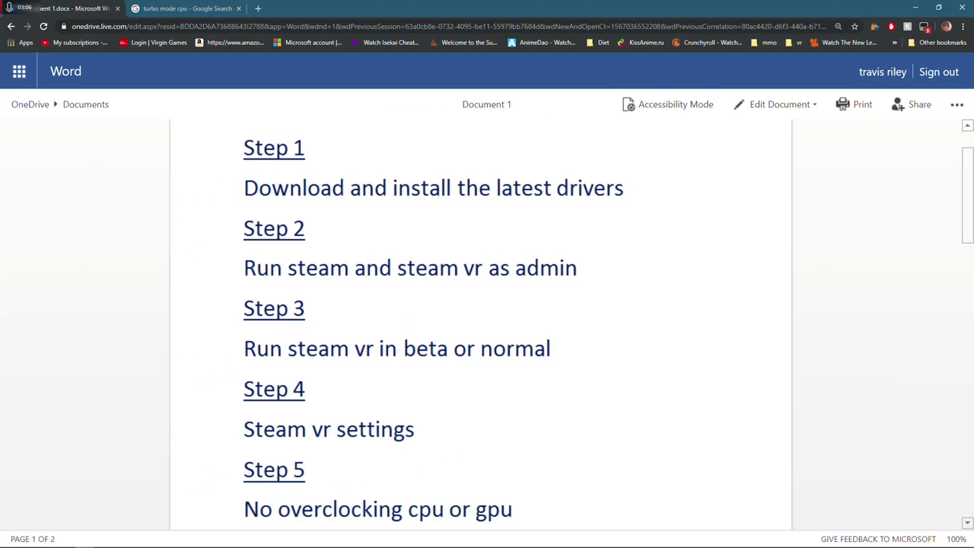
scroll(479, 320, down, 2)
scroll(427, 370, up, 1)
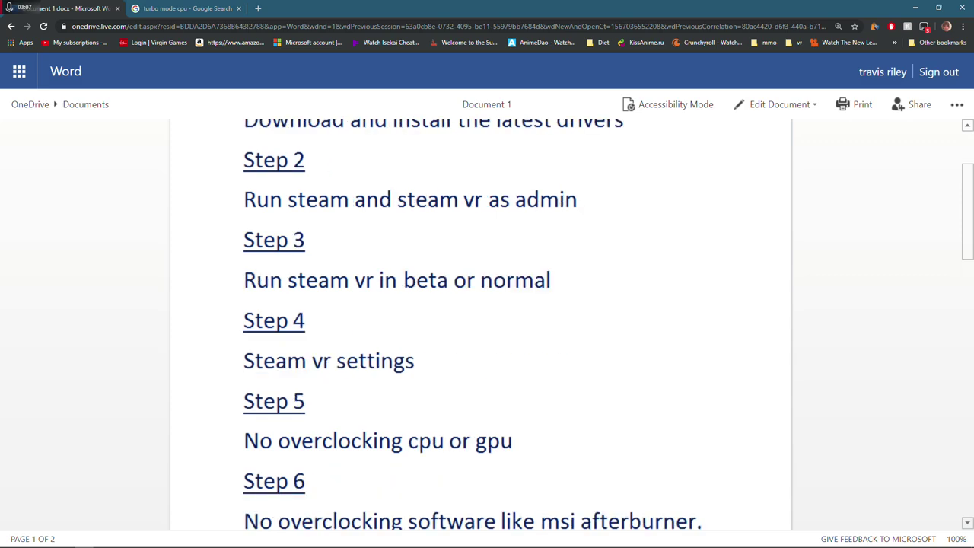
drag(427, 371, 242, 320)
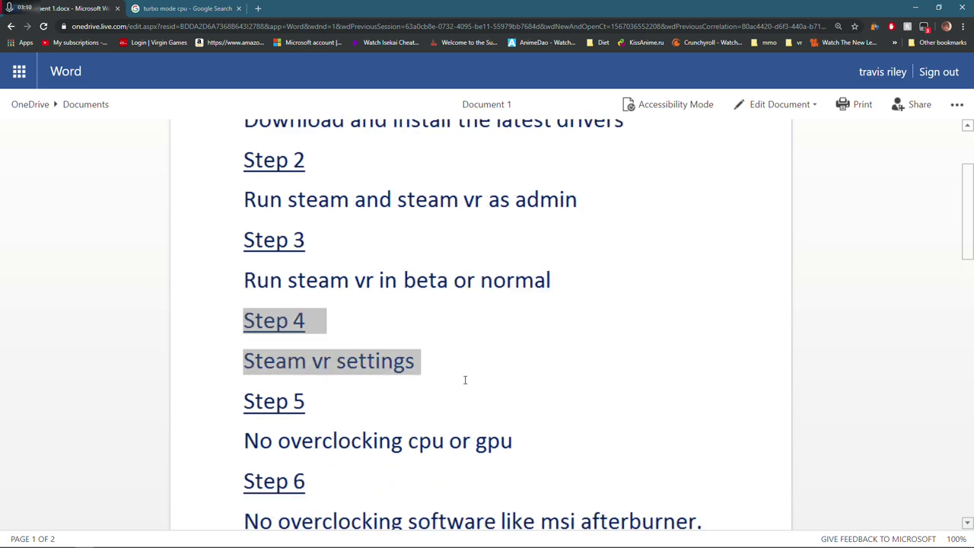
Switch from the checklist to Steam, launch SteamVR from the library and open the SteamVR settings
click(915, 8)
click(372, 121)
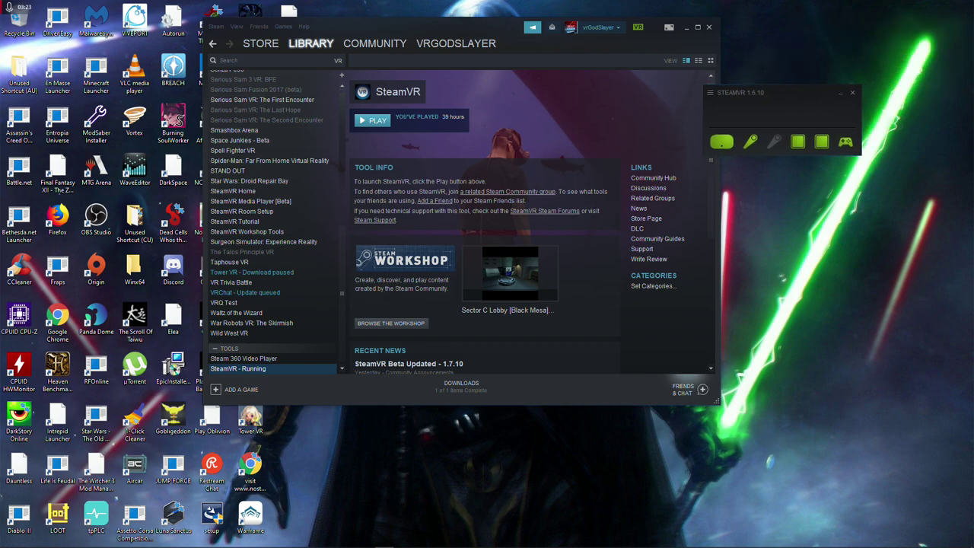
click(669, 150)
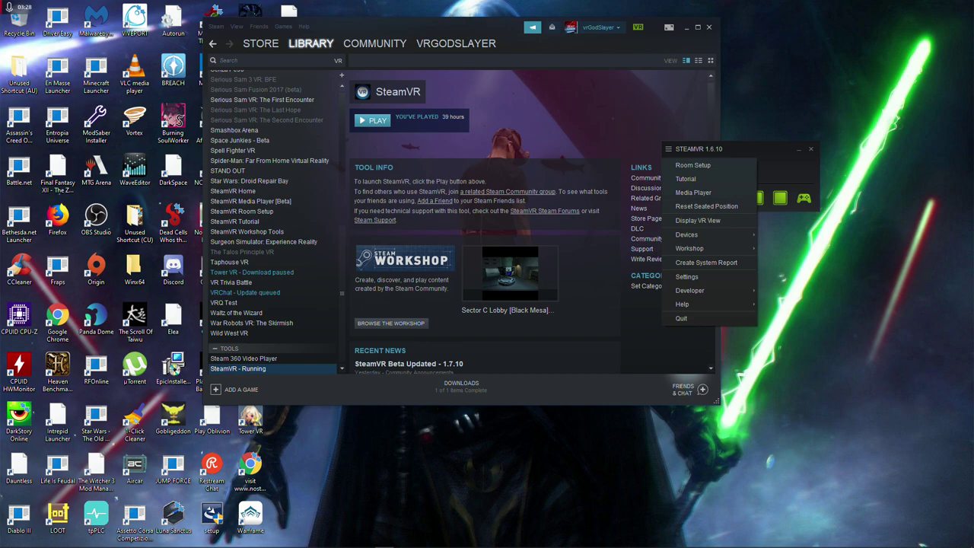
click(686, 277)
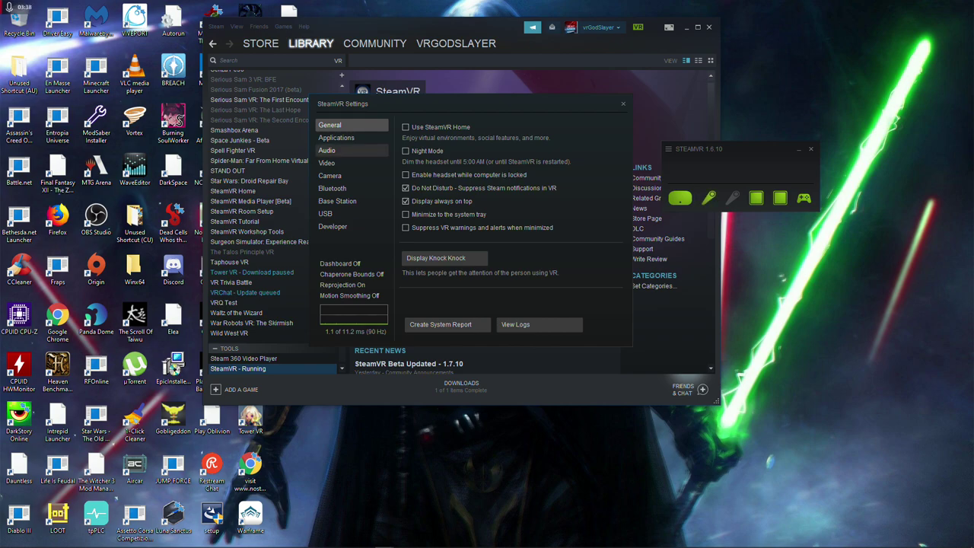
Review the SteamVR settings for Applications, Audio, Video, Camera, Bluetooth, Base Station and USB, leaving them as they are
click(336, 138)
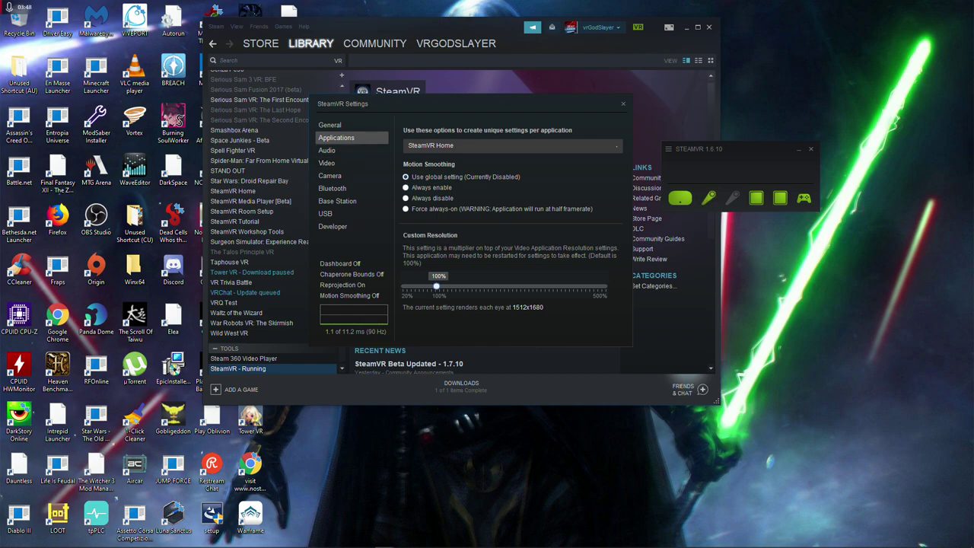
click(335, 150)
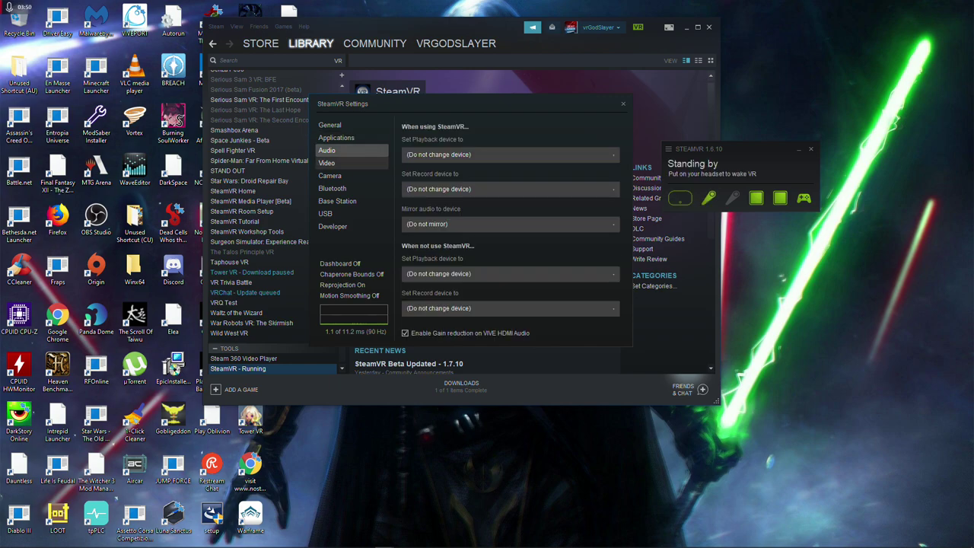
click(335, 163)
scroll(514, 228, down, 2)
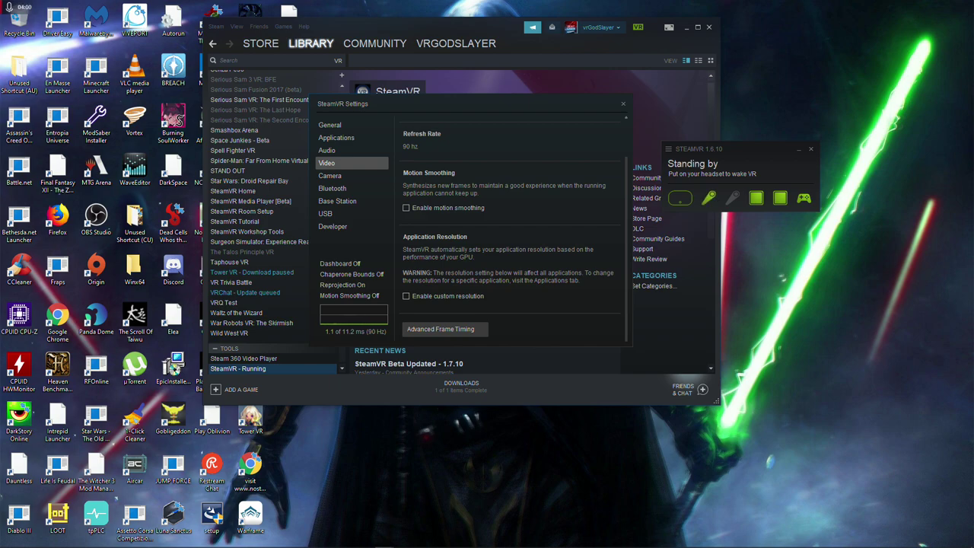
click(329, 176)
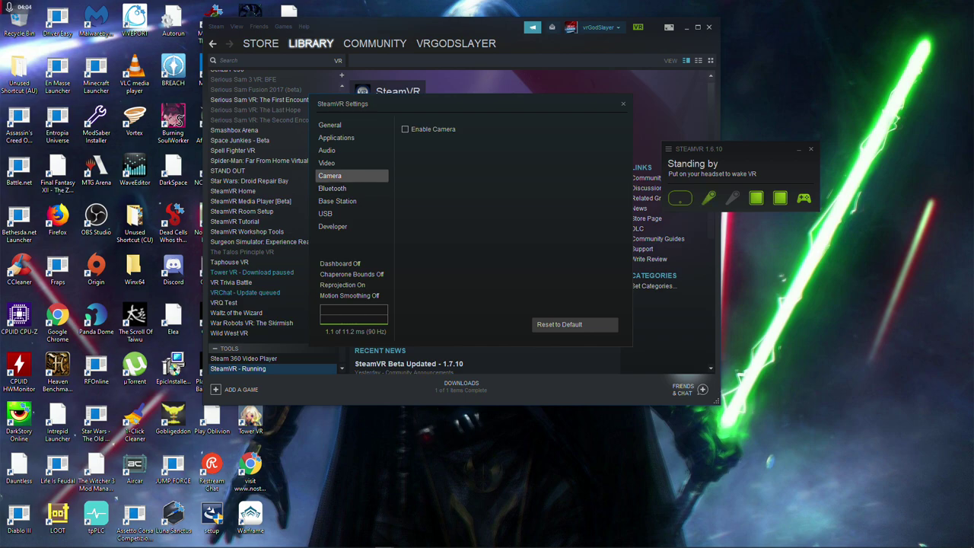
click(332, 188)
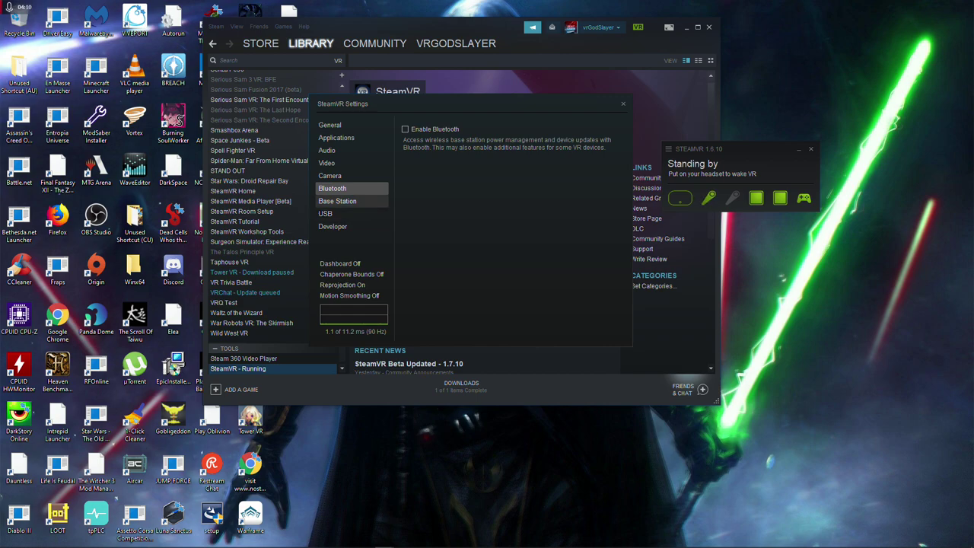
click(337, 201)
click(325, 213)
Examine SteamVR's Developer settings, including the USB device removal, power management and headset restart options
click(333, 226)
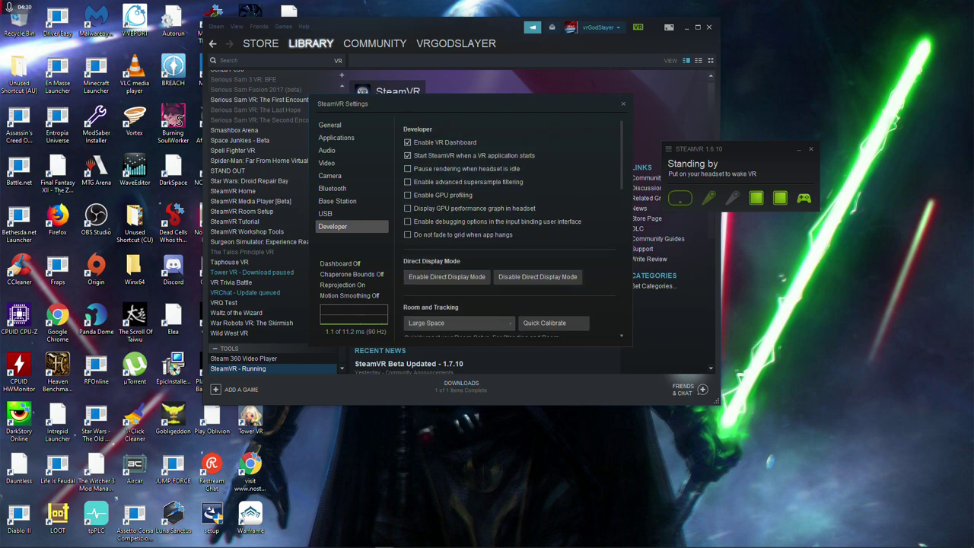
scroll(512, 229, down, 10)
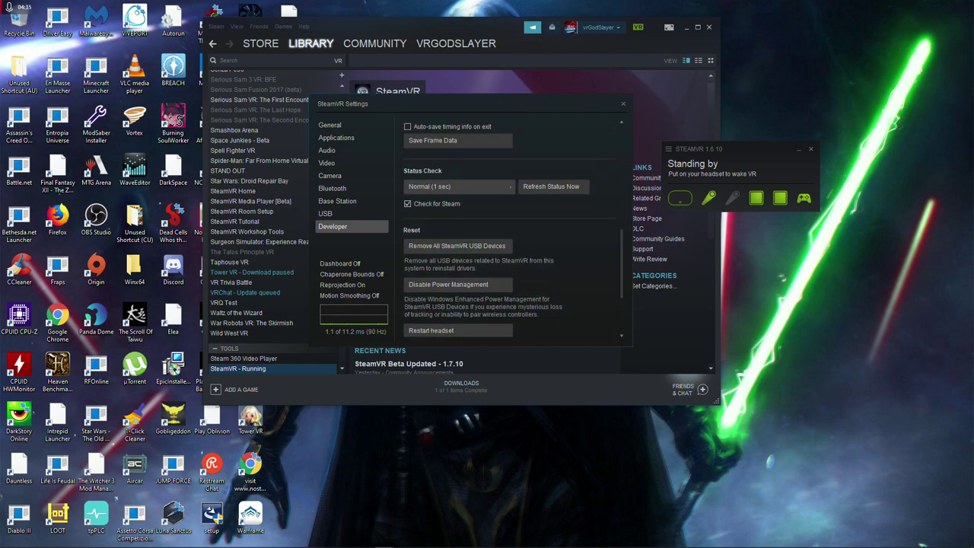
scroll(511, 228, up, 3)
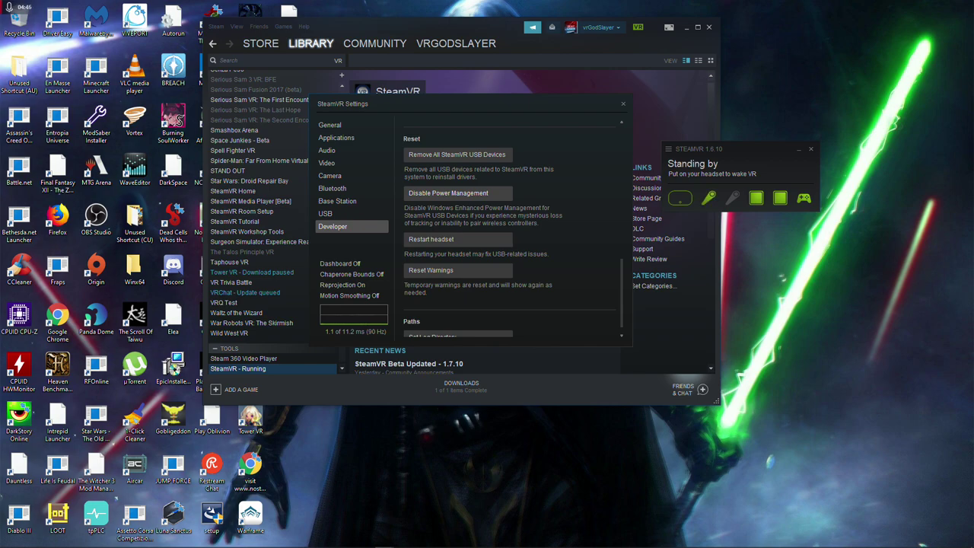
scroll(512, 228, up, 5)
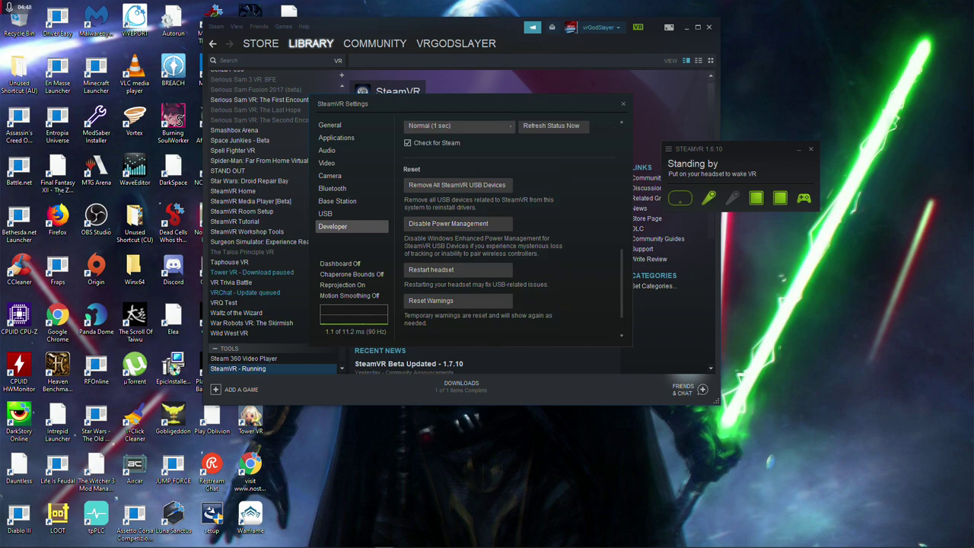
scroll(512, 229, up, 8)
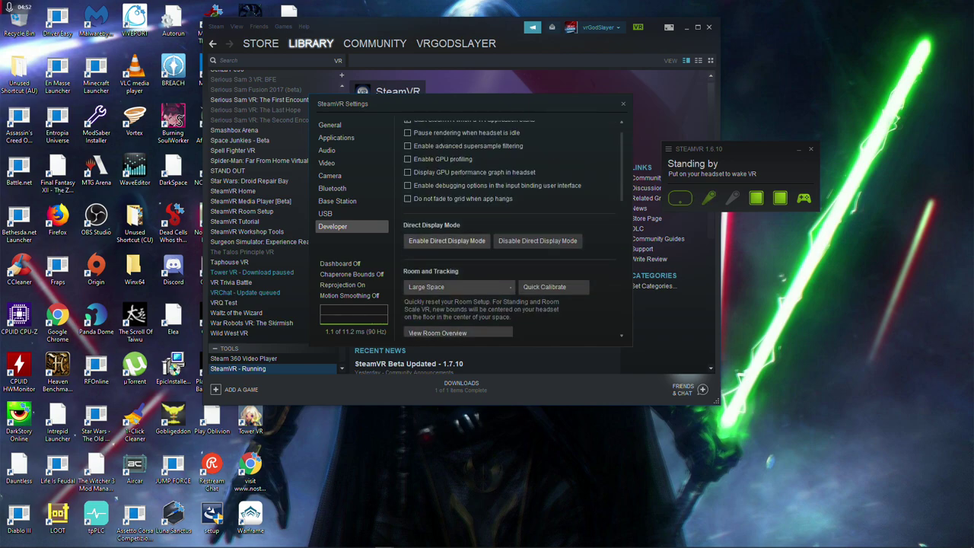
scroll(512, 228, up, 1)
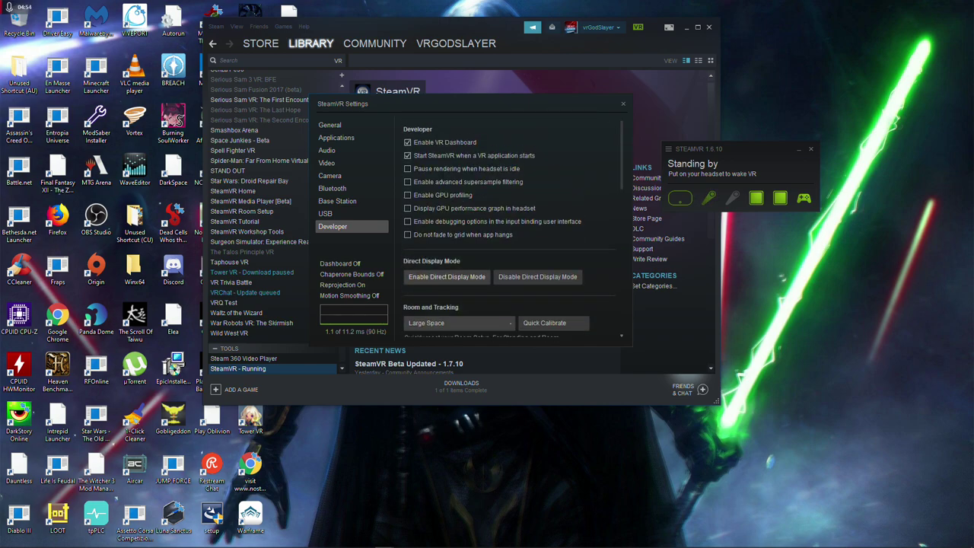
Enable Direct Display Mode in the Developer settings and close SteamVR
click(447, 277)
click(423, 286)
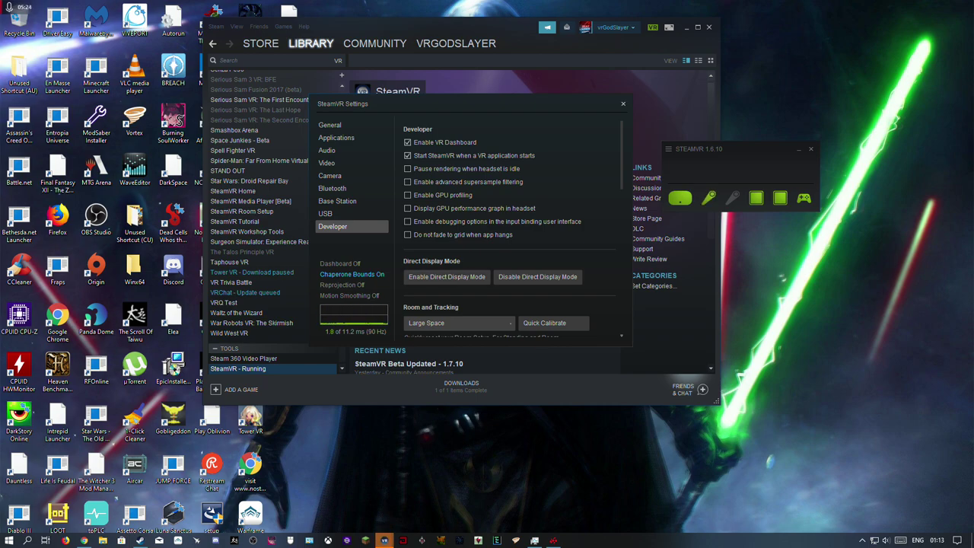
key(Escape)
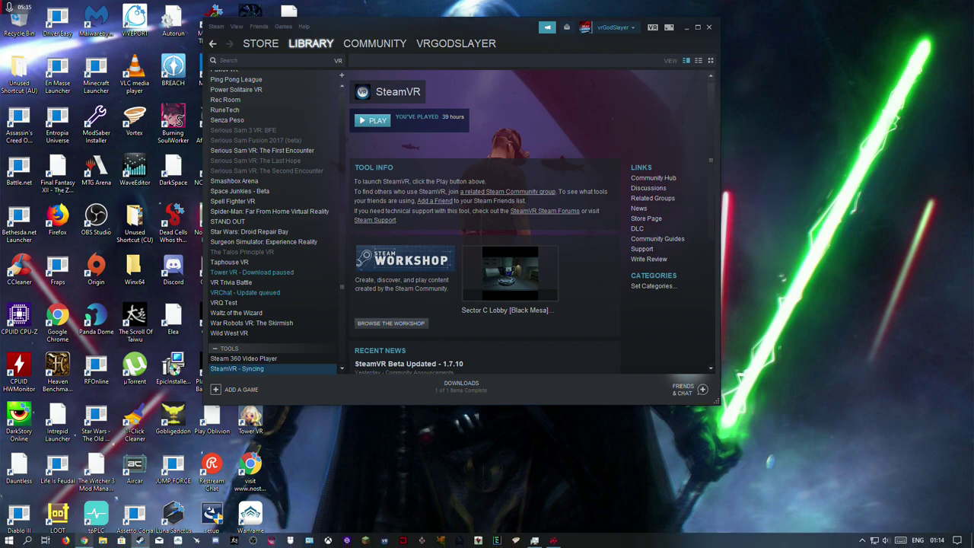
Switch to the Word checklist, highlight Step 5, "No overclocking cpu or gpu", clear the highlight and read on to Step 6
key(alt+Tab)
scroll(522, 309, down, 3)
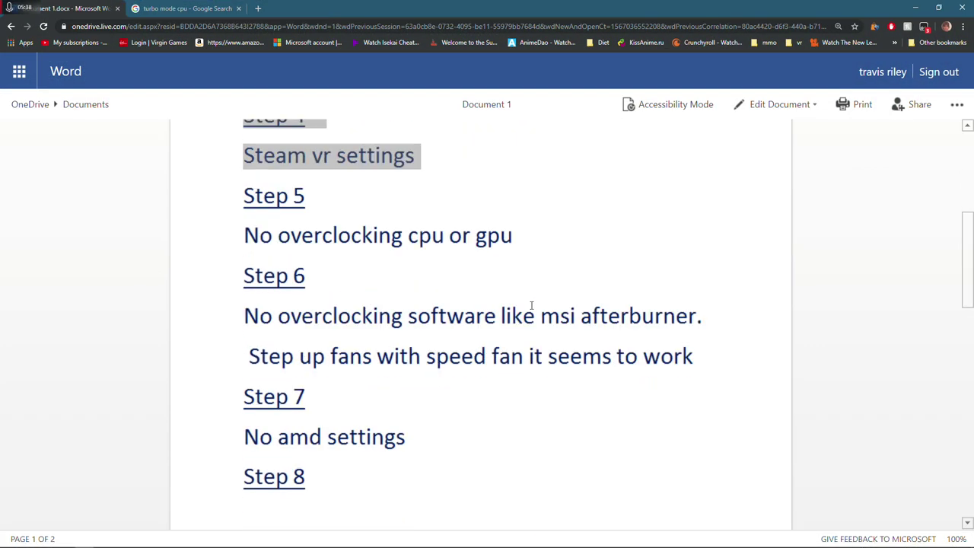
drag(500, 236, 242, 213)
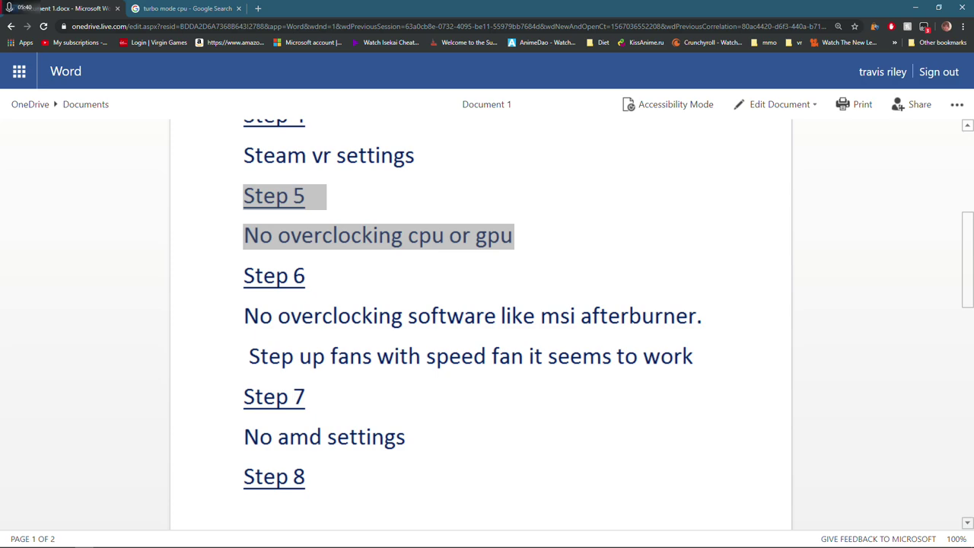
click(278, 214)
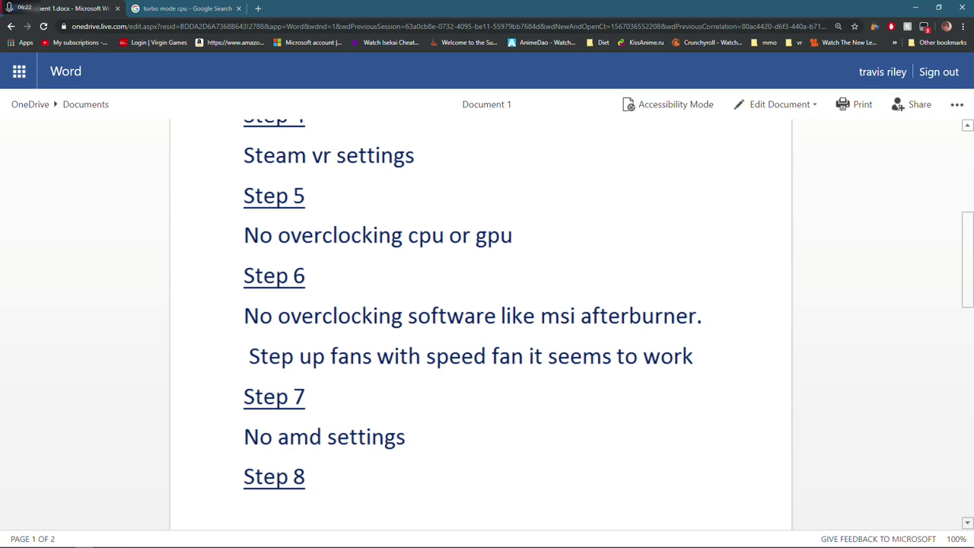
scroll(700, 253, down, 2)
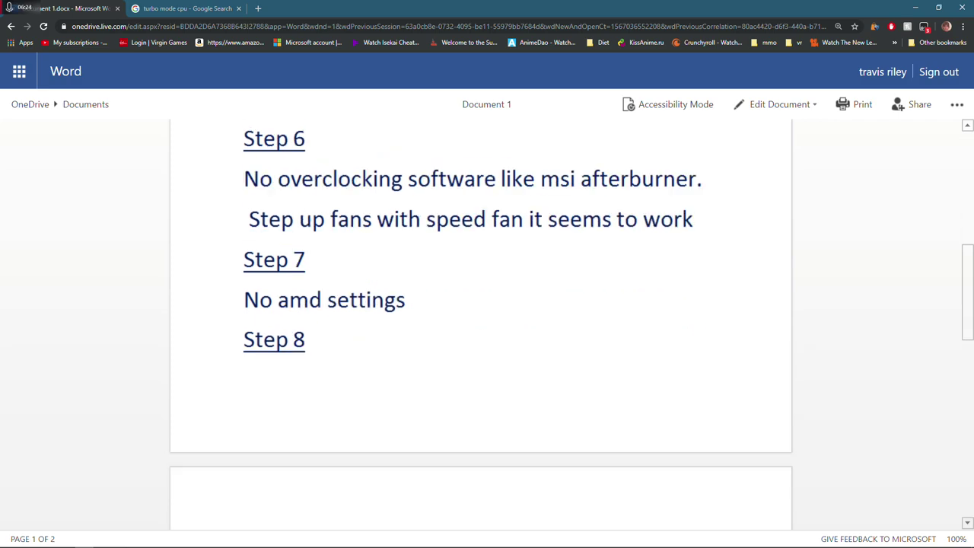
scroll(699, 252, up, 1)
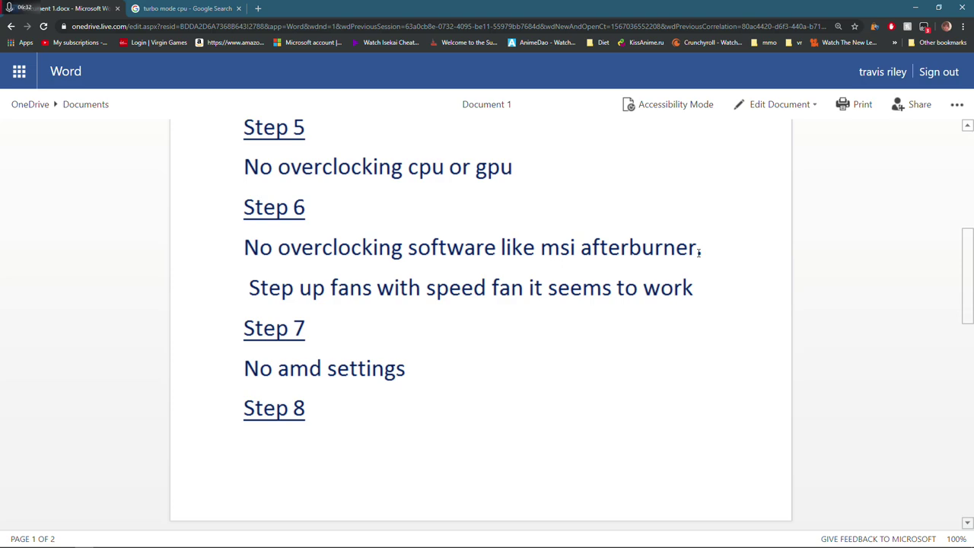
Close the Steam window and shut down MSI Afterburner completely, including its instance running in the background
click(915, 6)
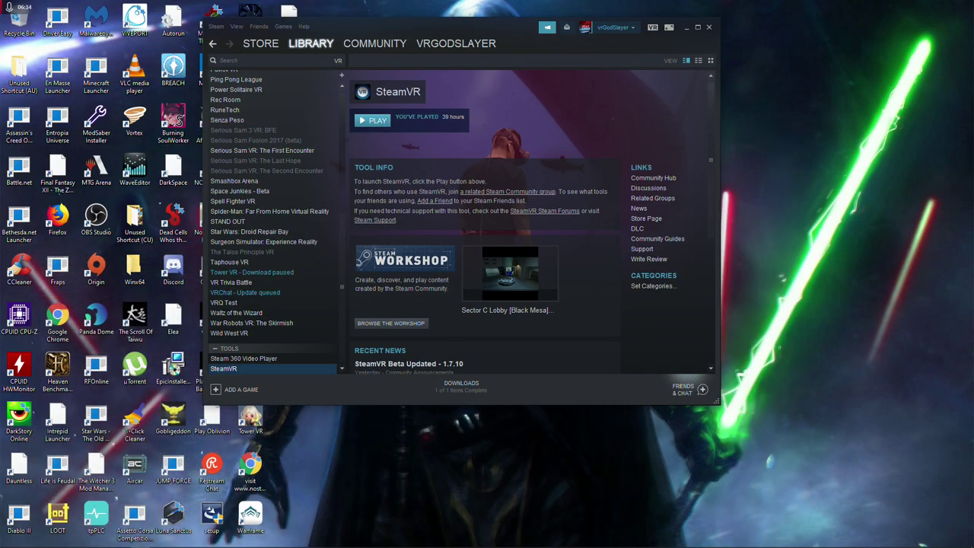
key(alt+F4)
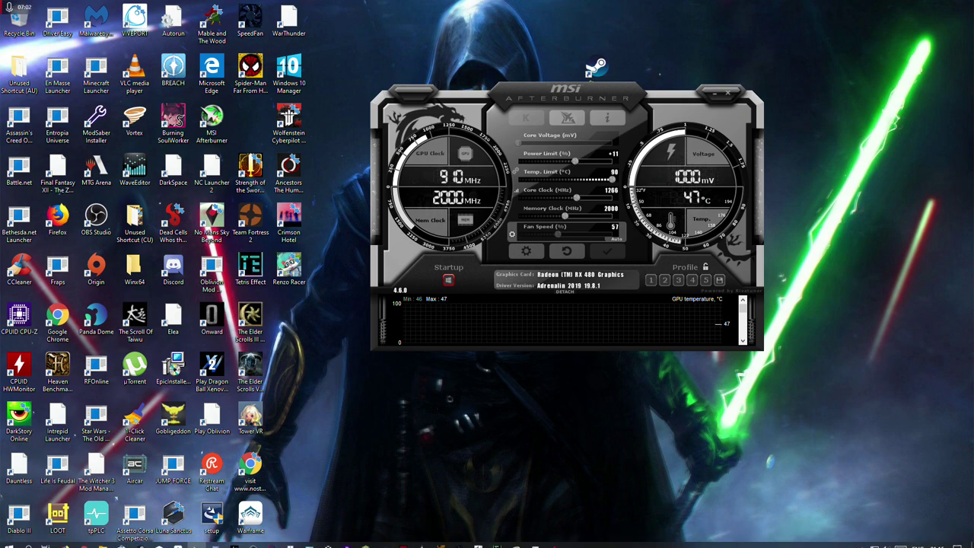
click(863, 540)
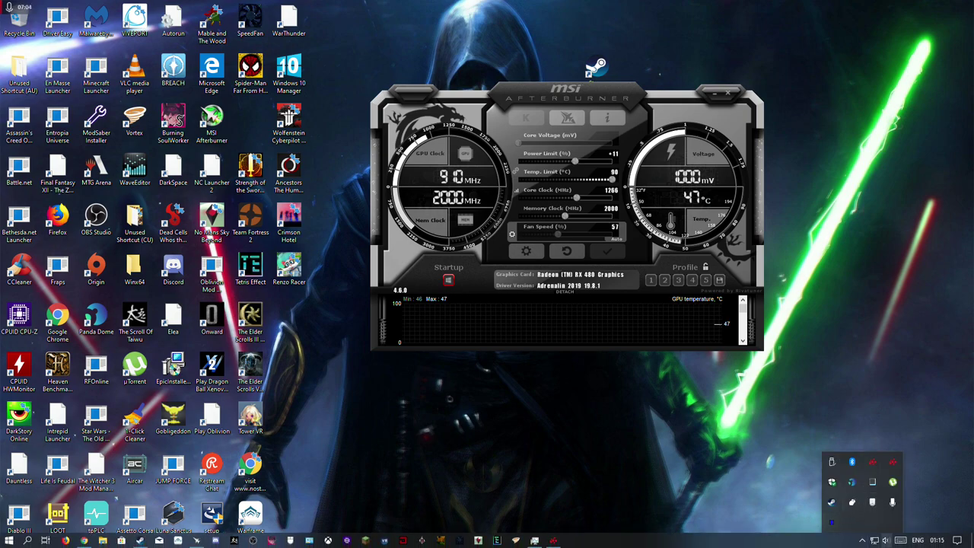
drag(596, 67, 596, 69)
click(714, 92)
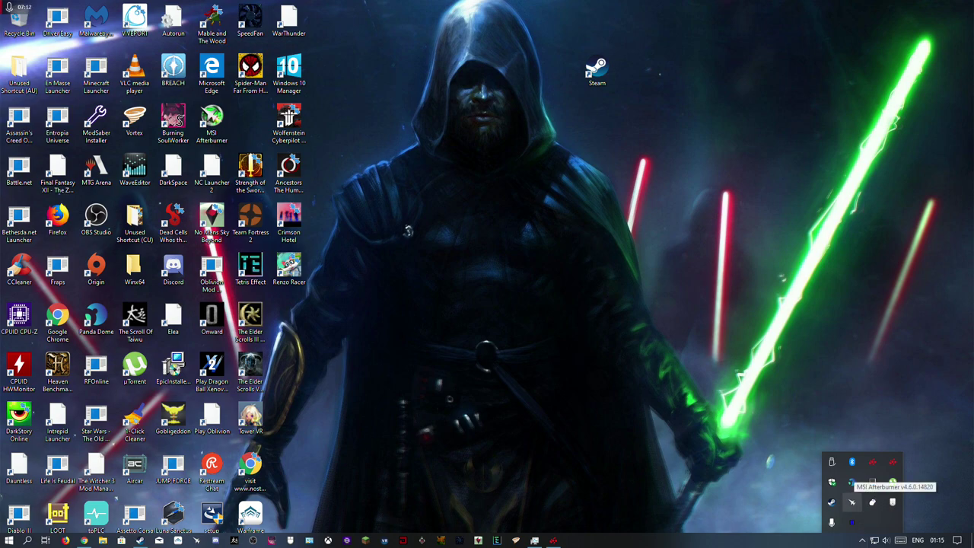
right_click(851, 501)
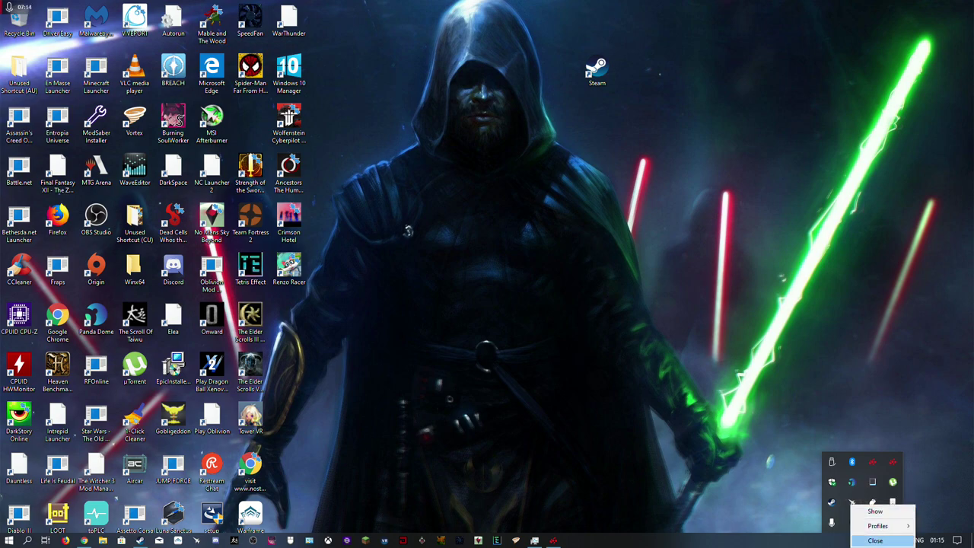
click(875, 540)
click(862, 540)
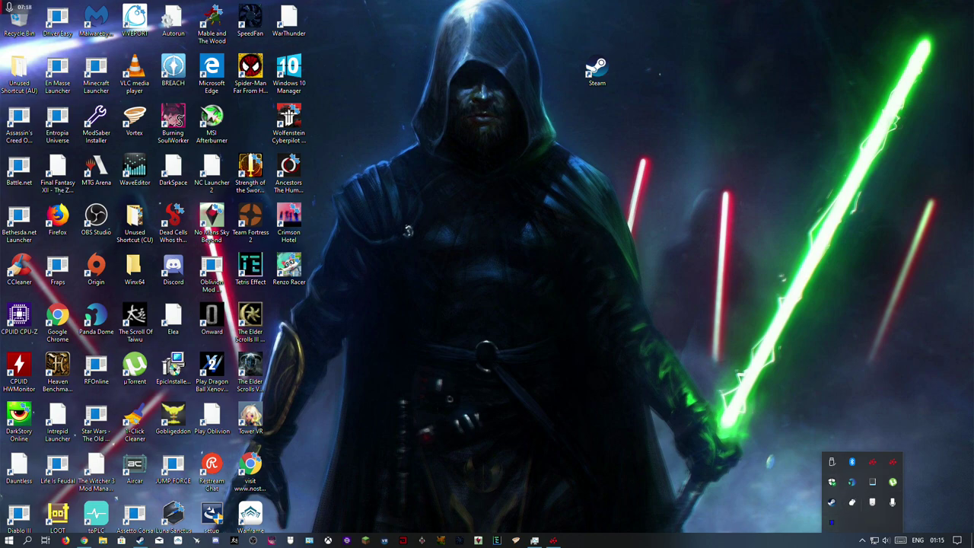
Check the running processes in Task Manager for leftover overclocking software and close Task Manager
key(ctrl+shift+Escape)
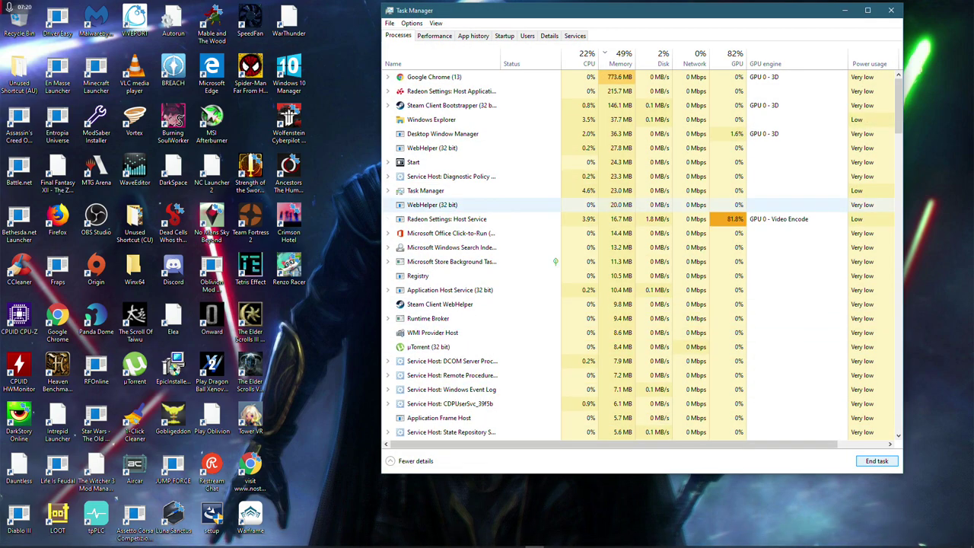
scroll(642, 255, down, 9)
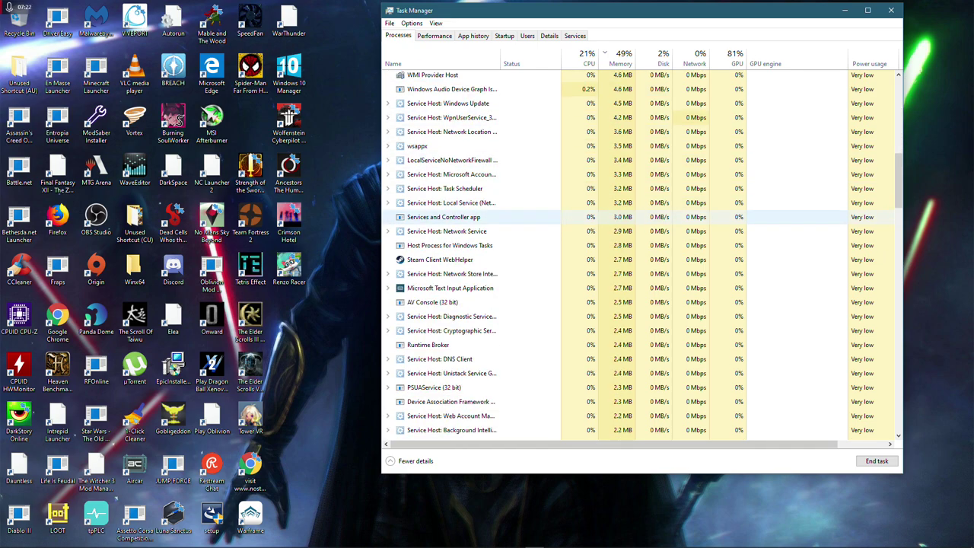
scroll(642, 217, down, 3)
scroll(642, 218, up, 10)
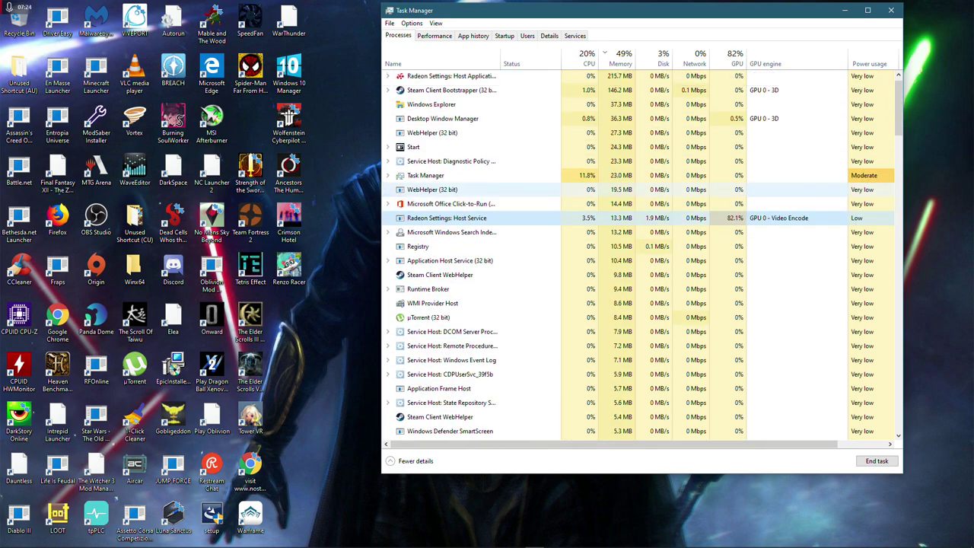
scroll(642, 255, up, 1)
click(890, 10)
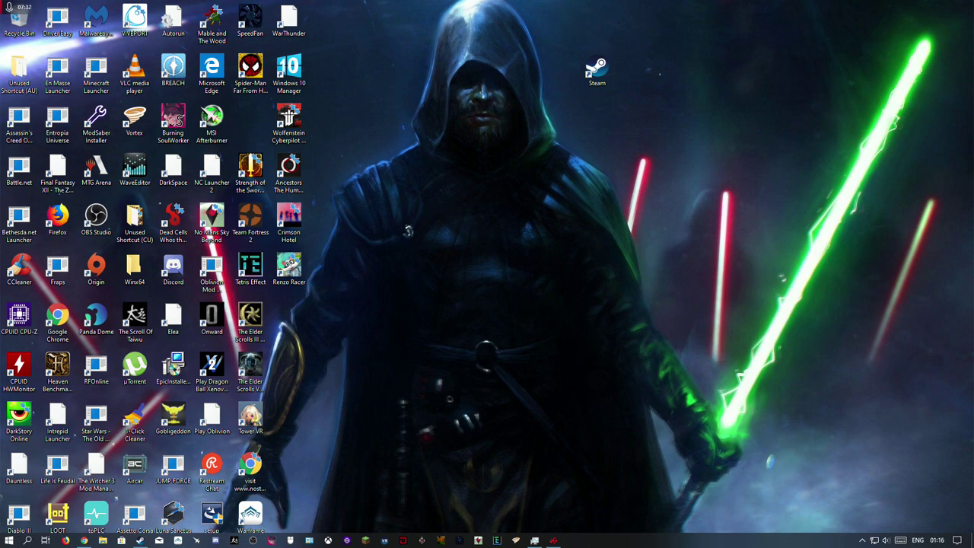
Review the fan speeds and temperatures in SpeedFan, close it and return to the Word checklist
click(862, 541)
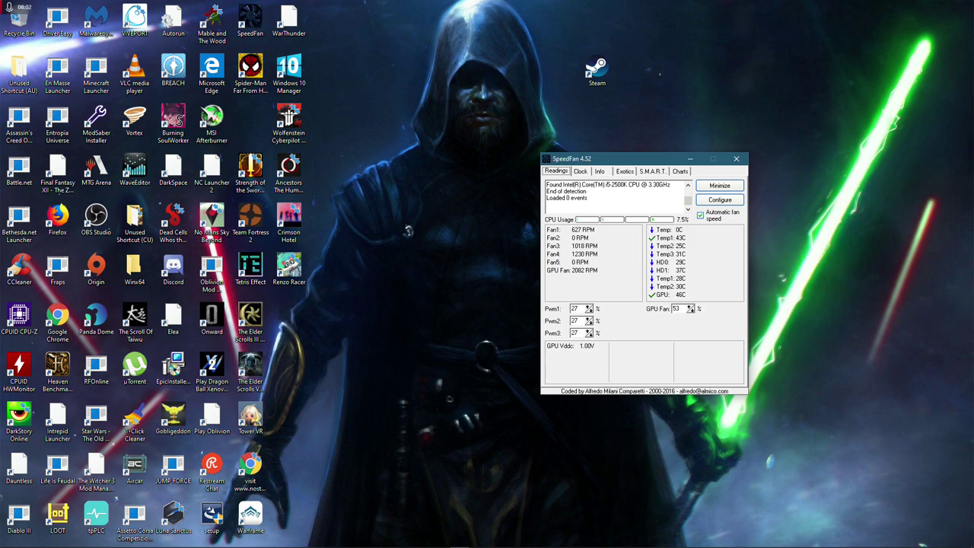
click(736, 158)
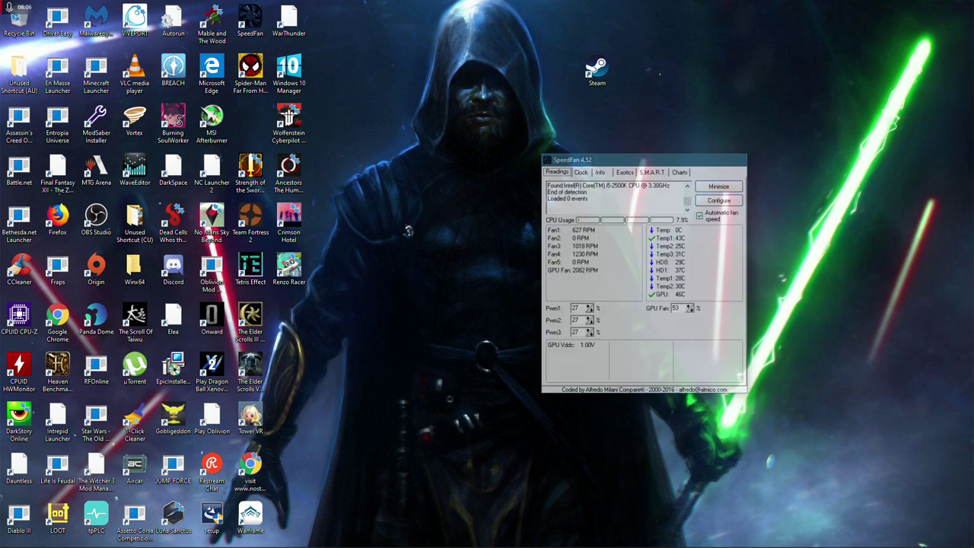
mouse_move(863, 535)
click(862, 539)
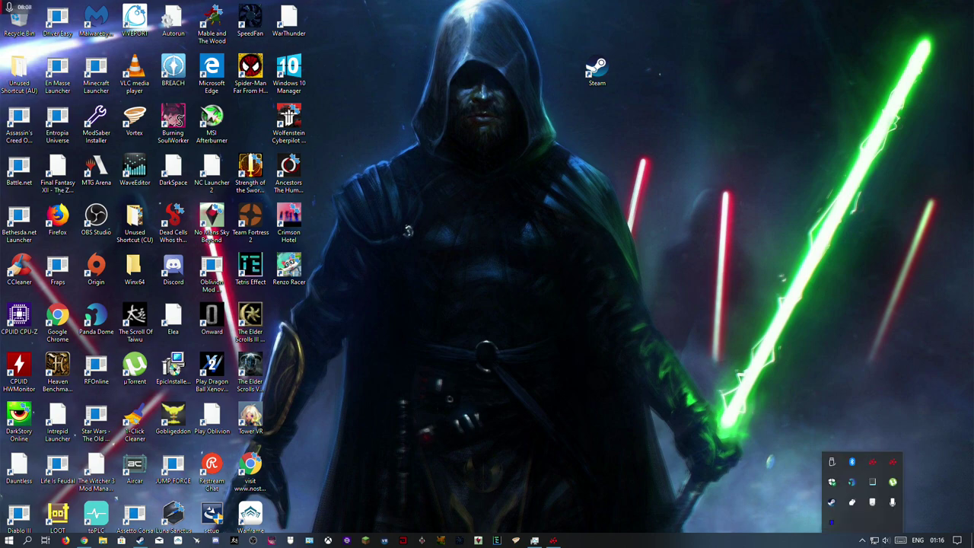
click(84, 540)
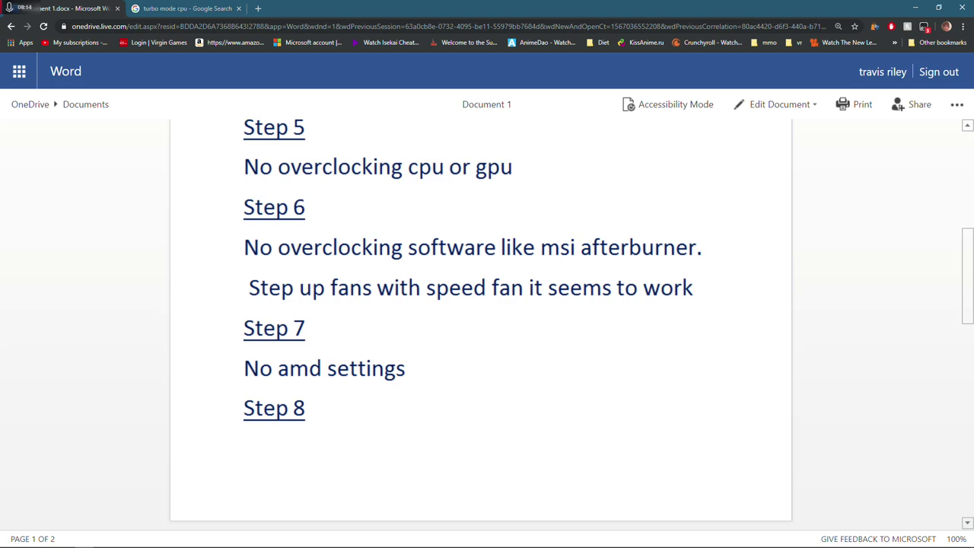
Read ahead in the checklist and highlight Step 7, "No amd settings"
scroll(480, 319, down, 2)
scroll(392, 279, up, 2)
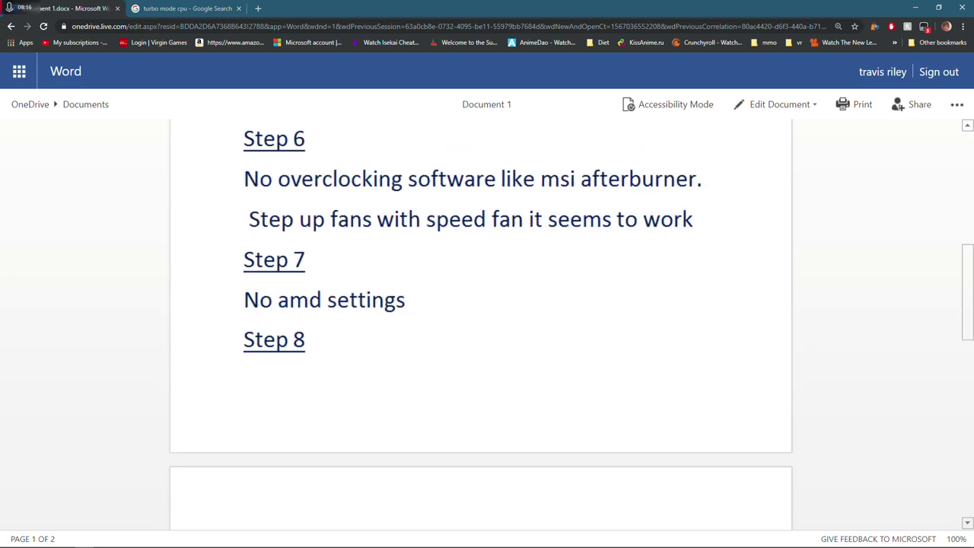
drag(428, 369, 225, 325)
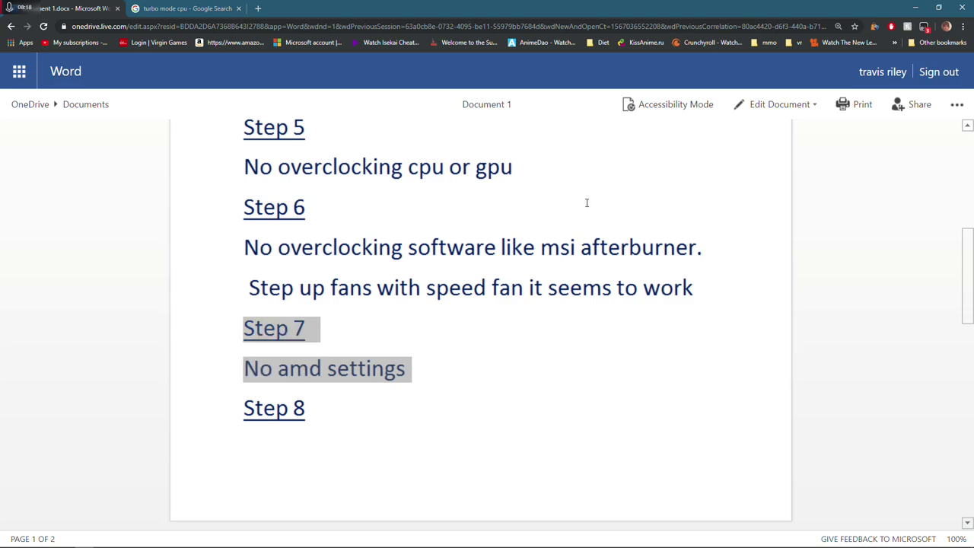
Minimize the browser, open AMD Radeon Settings from the desktop to view its recording options, and minimize it
click(915, 7)
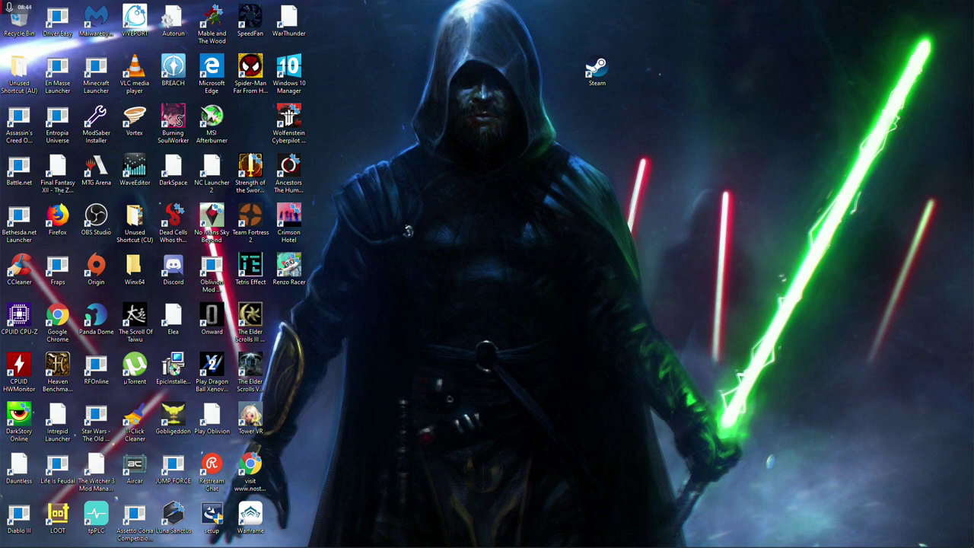
right_click(506, 154)
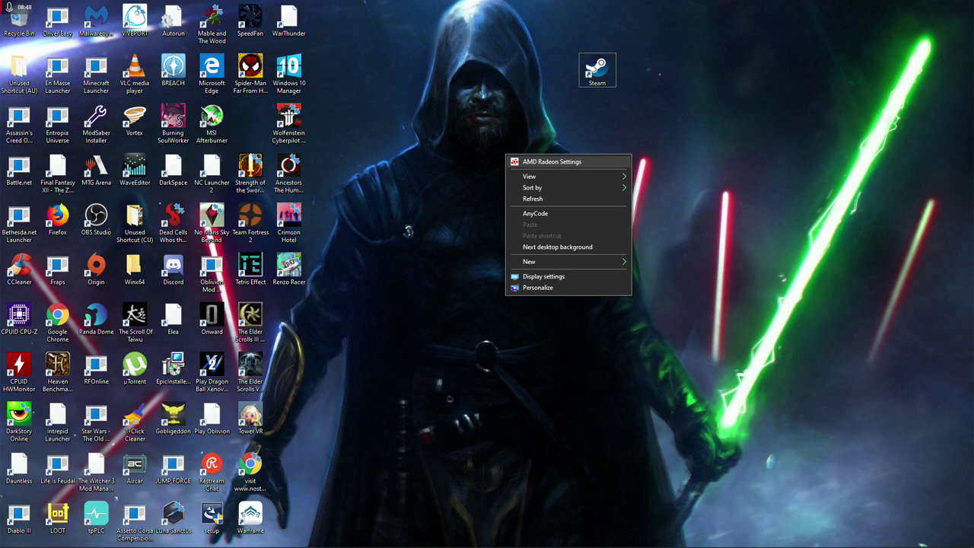
key(Return)
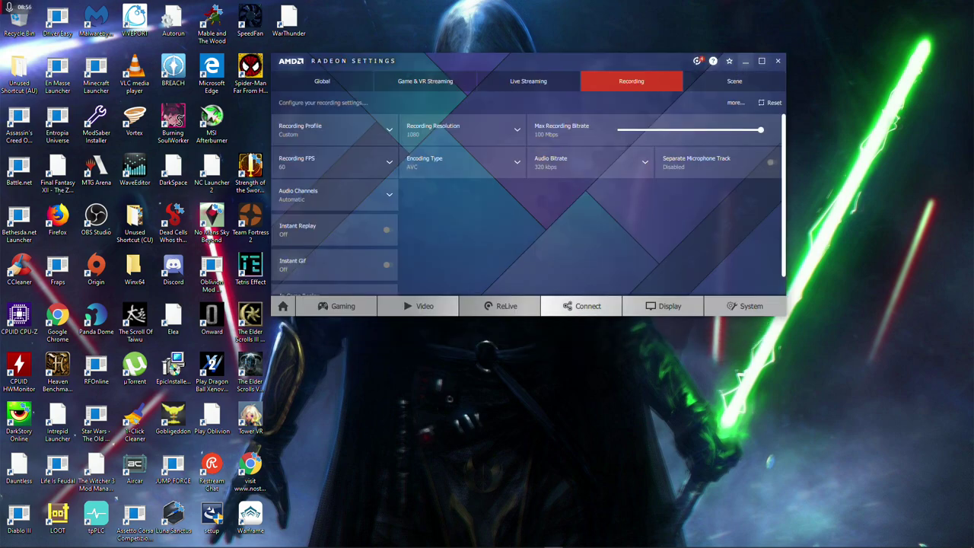
click(745, 60)
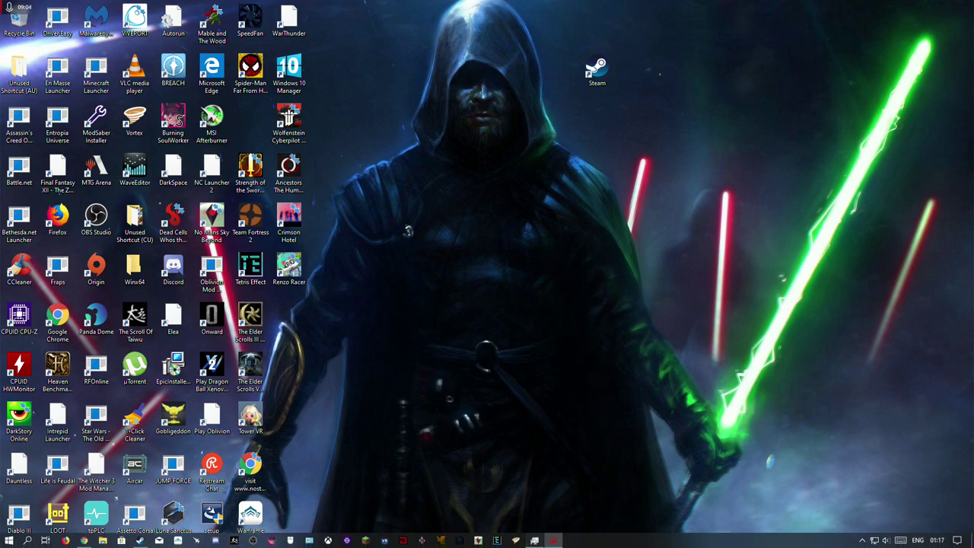
Inspect the Radeon Settings processes in Task Manager, then minimize Task Manager
click(535, 541)
click(534, 541)
right_click(605, 540)
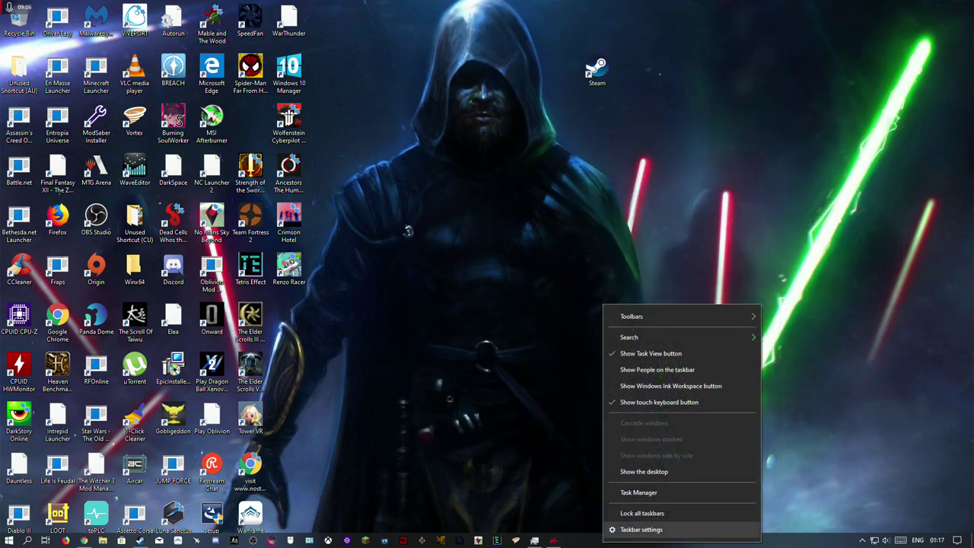
click(639, 493)
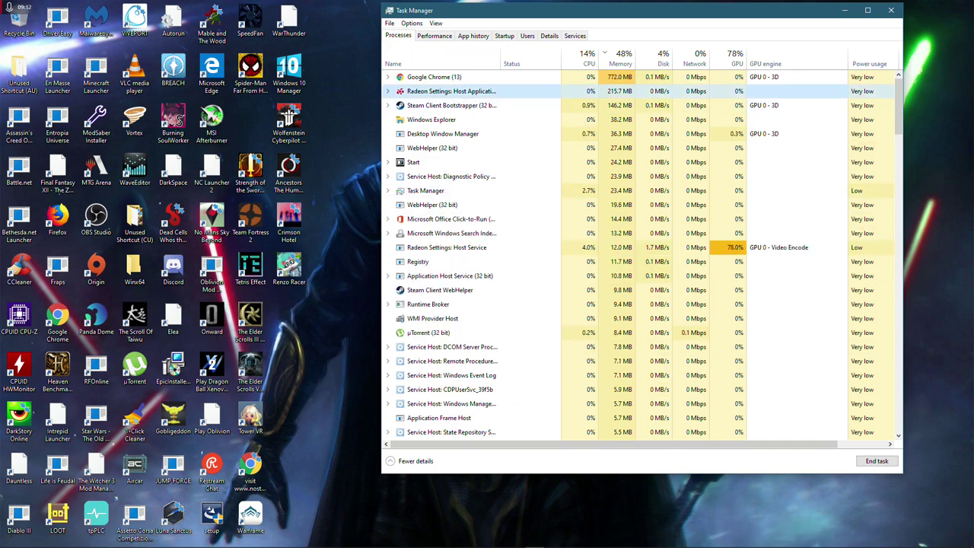
click(845, 10)
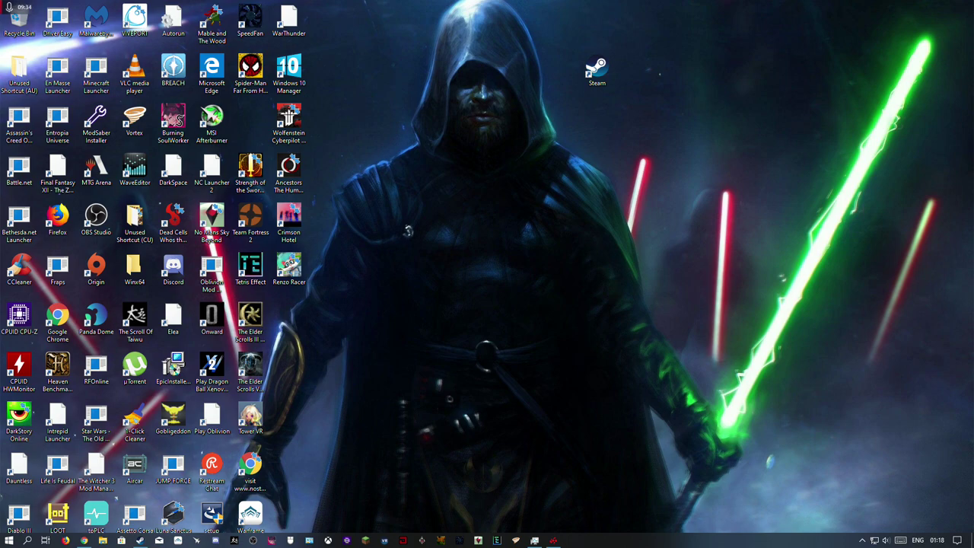
key(ctrl+shift+Escape)
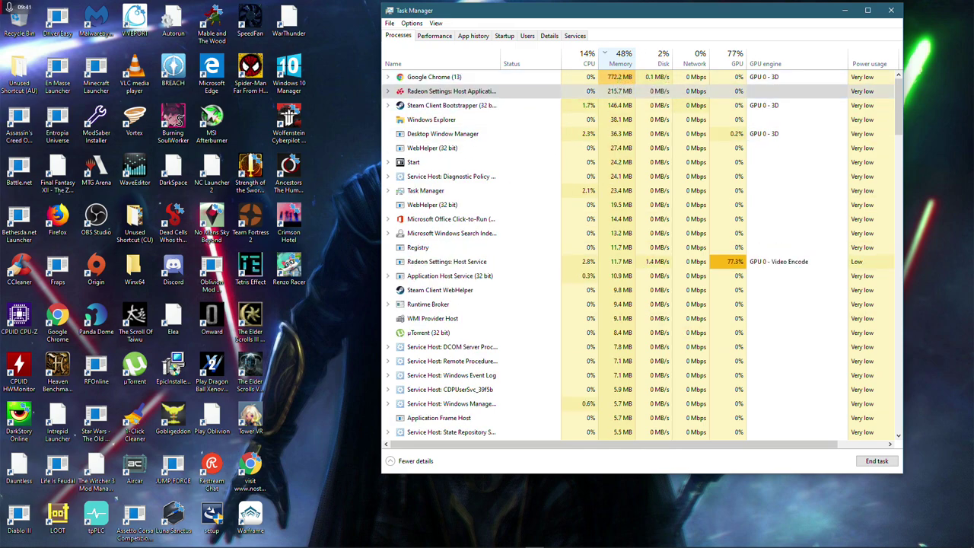
click(844, 10)
Return to the Word checklist and read on to Step 8, "No turbo on cpu bios"
mouse_move(84, 541)
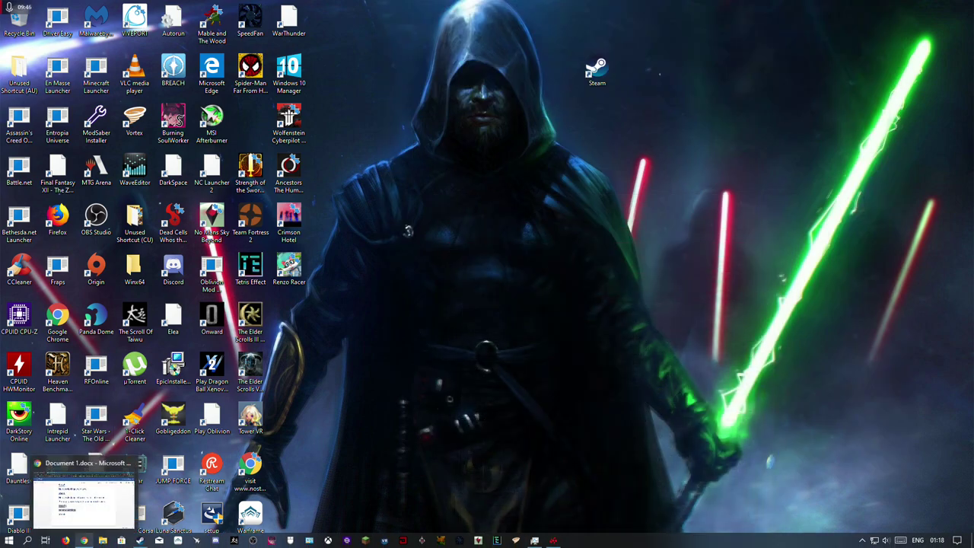
click(84, 494)
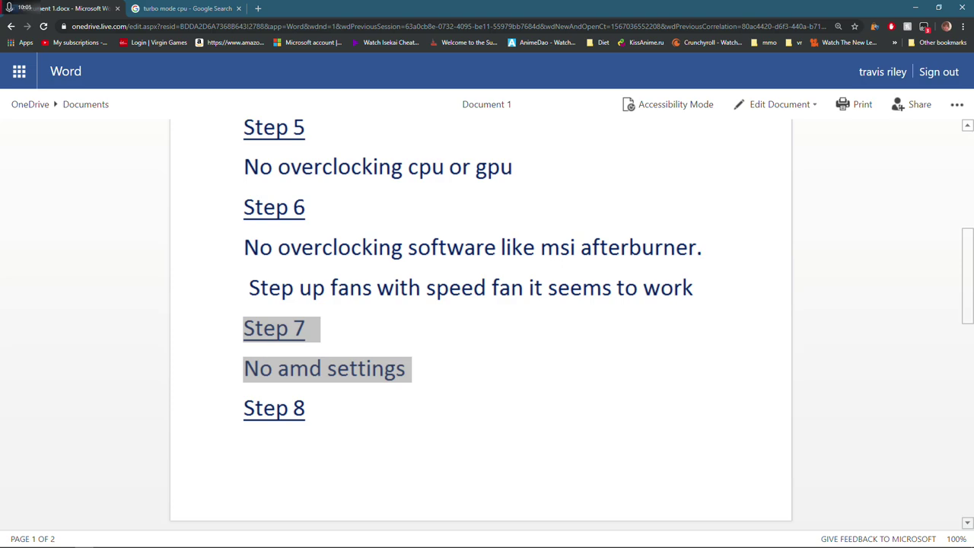
scroll(324, 358, down, 3)
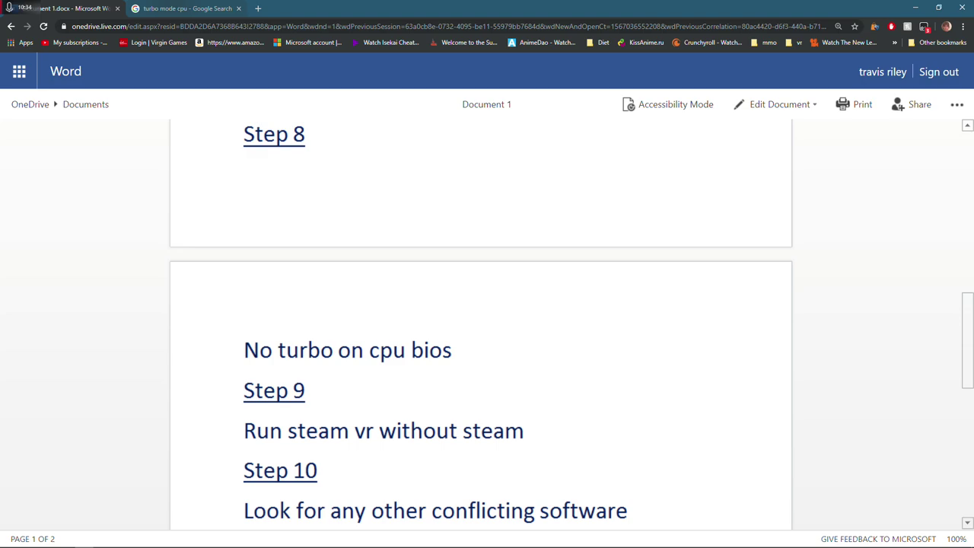
Switch to the "turbo mode cpu" image results, examine the Gigabyte BIOS turbo setting and open the TechPowerUp image of the ASUS BIOS
click(183, 9)
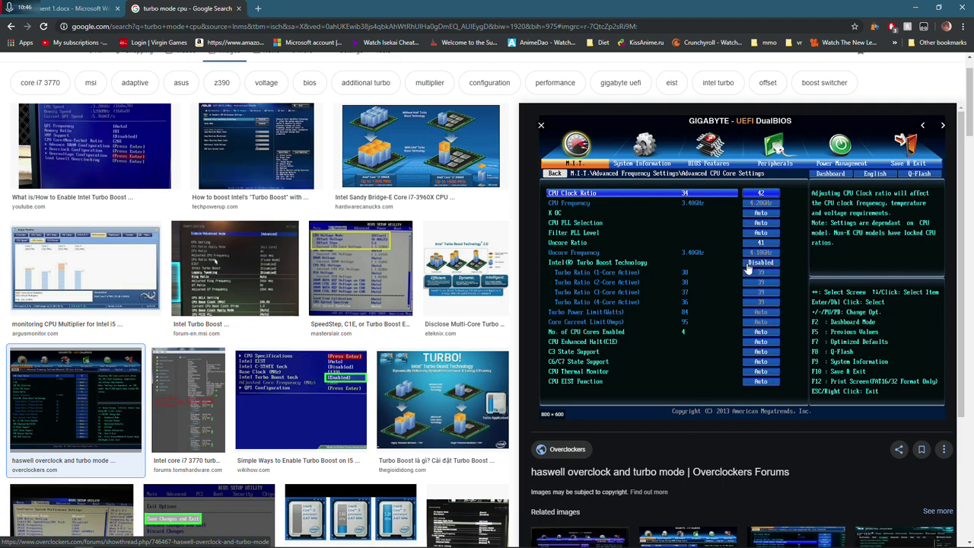
scroll(266, 190, up, 1)
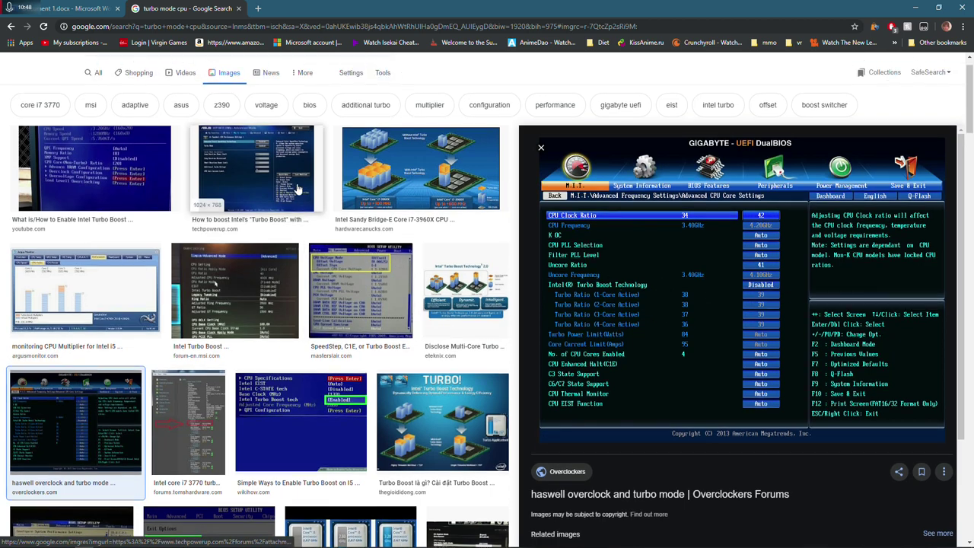
click(266, 186)
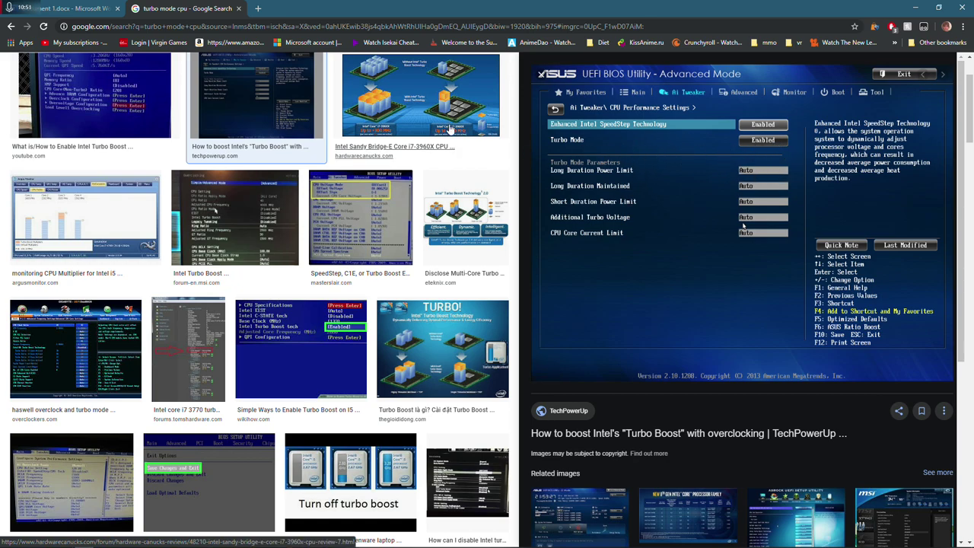
Return to the Word checklist and highlight Step 9, "Run steam vr without steam"
key(ctrl+shift+Tab)
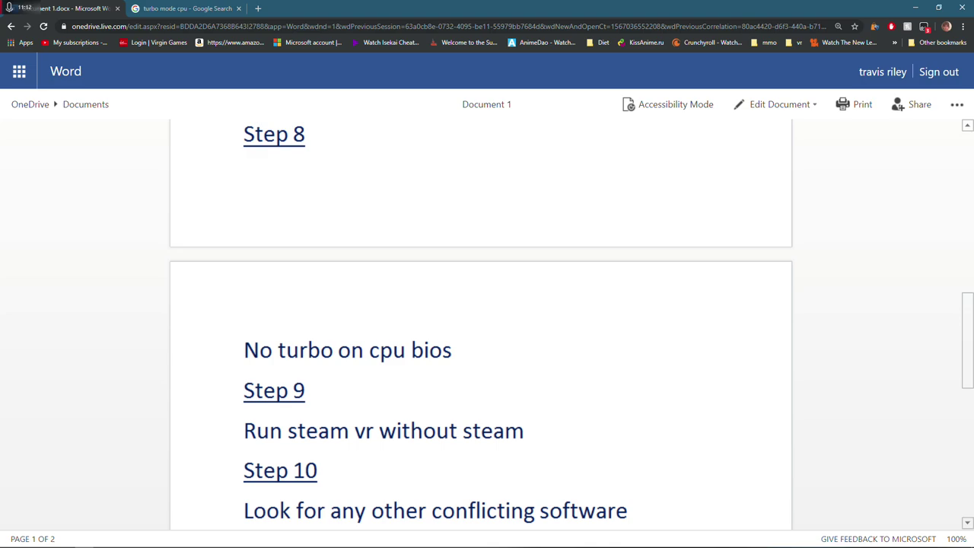
scroll(537, 293, down, 2)
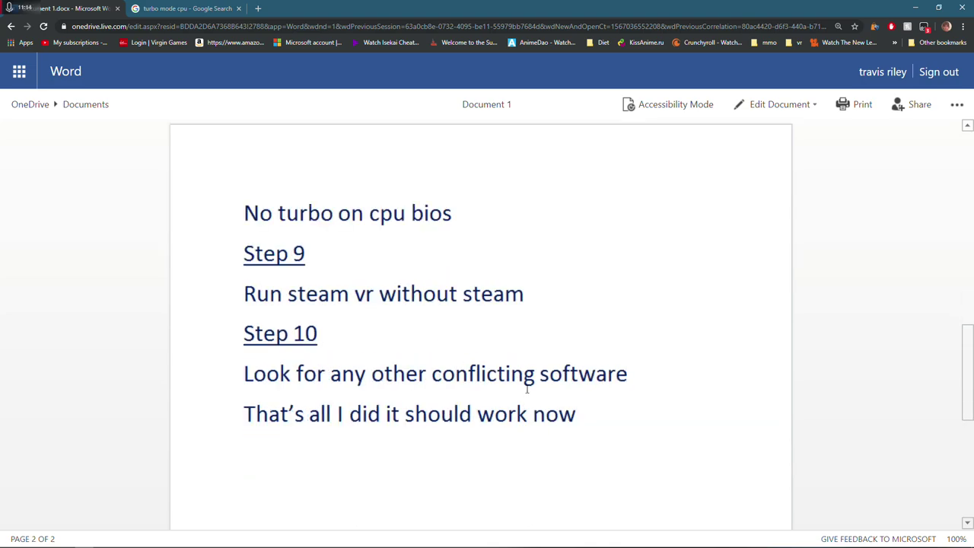
drag(539, 294, 244, 254)
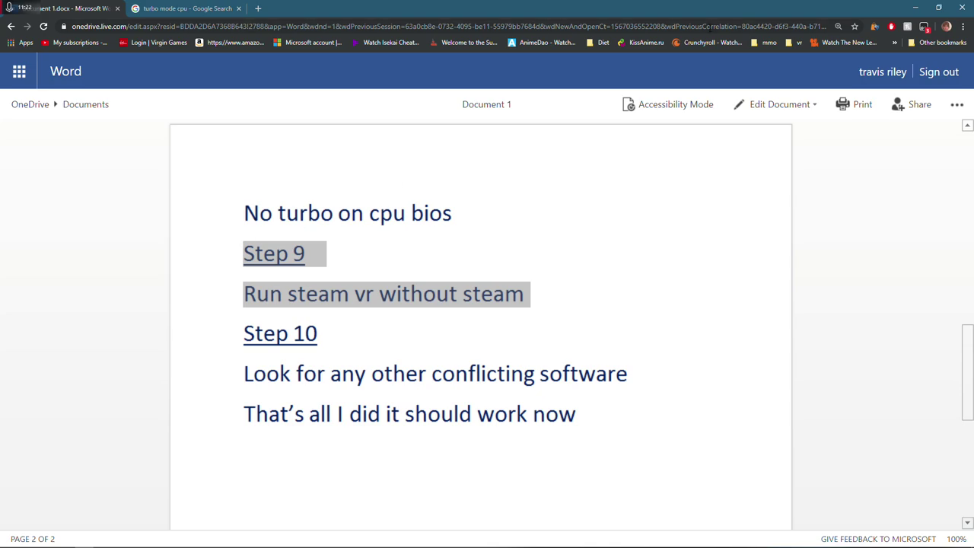
Minimize the browser and bring up the Steam library from the instance running in the background
click(915, 7)
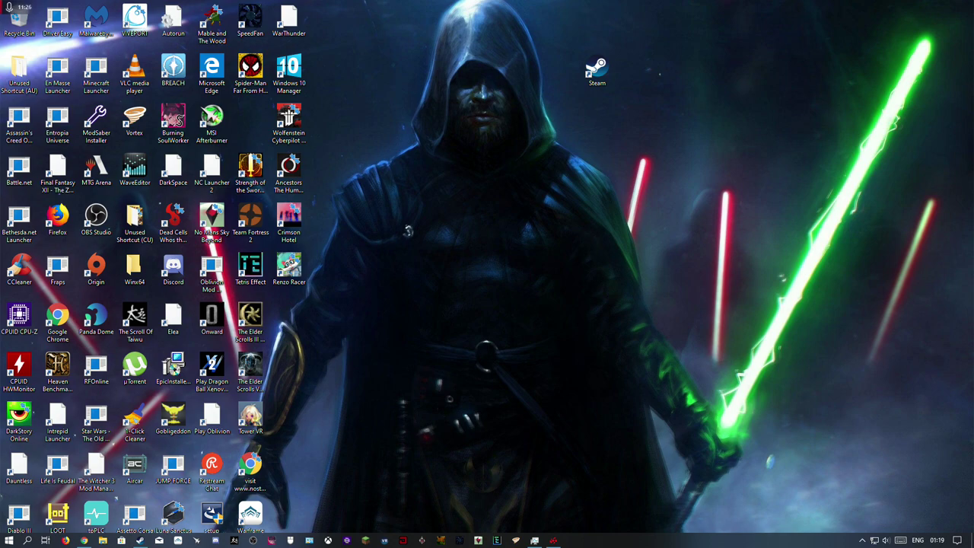
click(862, 540)
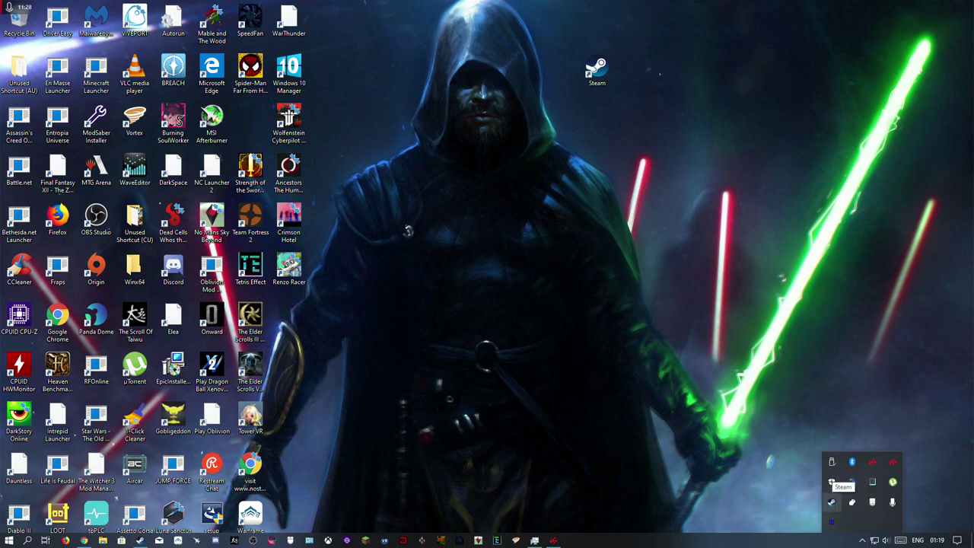
right_click(832, 502)
click(852, 507)
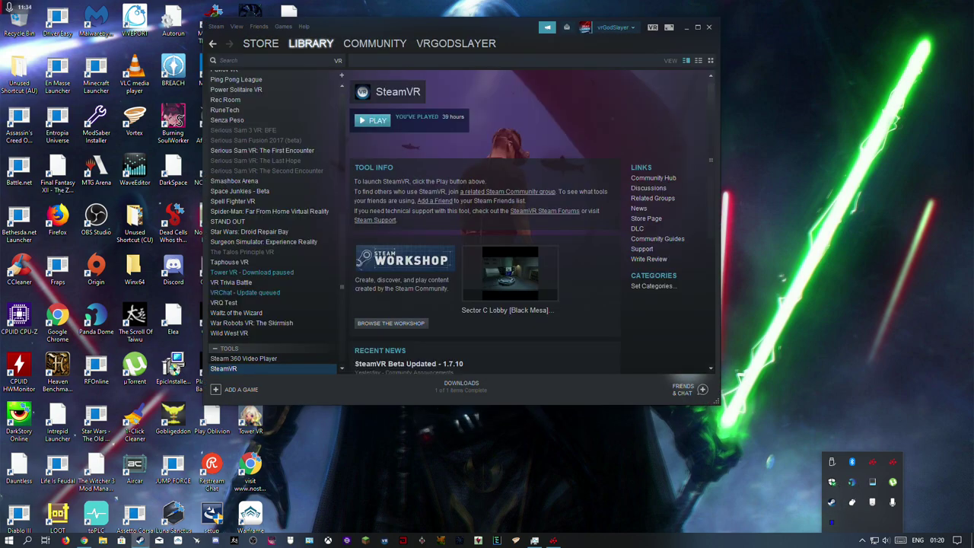
Open SteamVR's properties, browse its local files and move the folder window clear of the Steam window
right_click(289, 363)
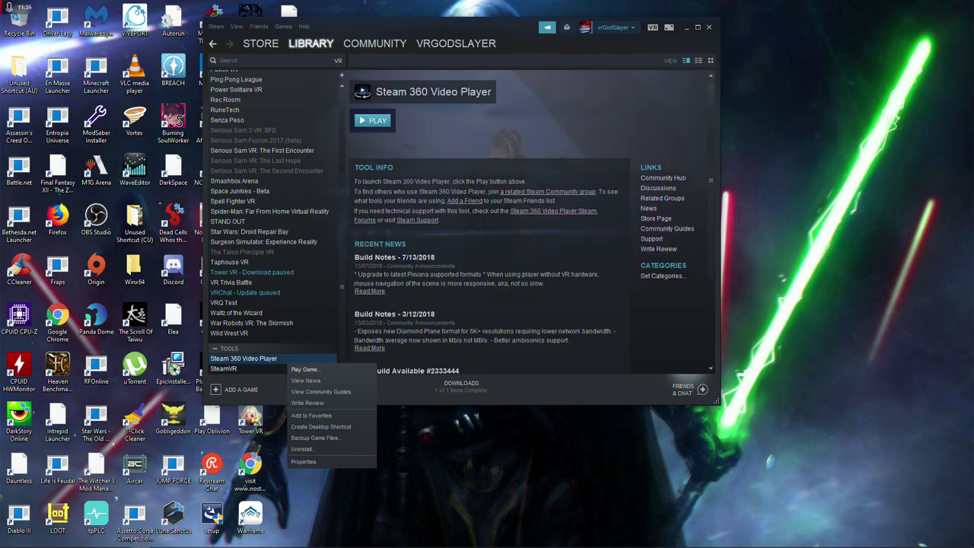
click(303, 461)
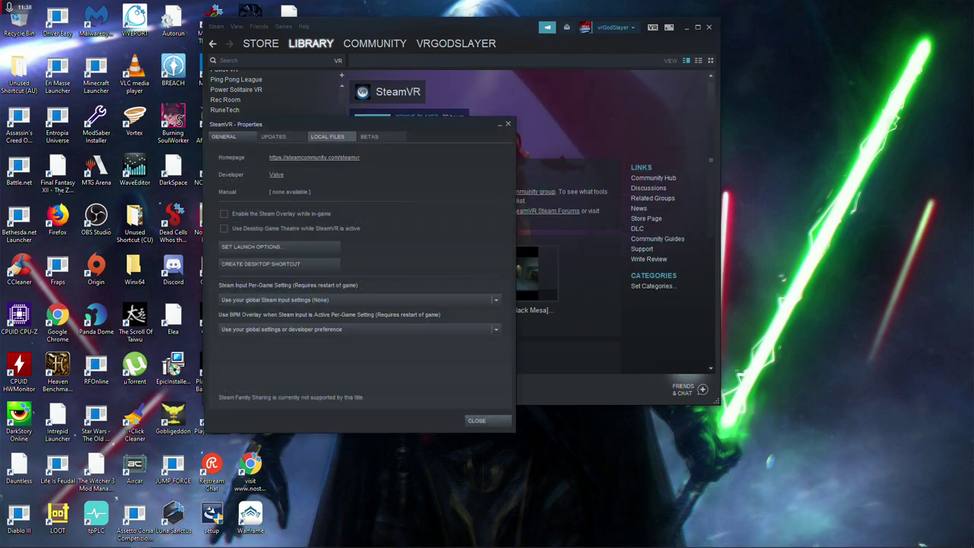
click(327, 136)
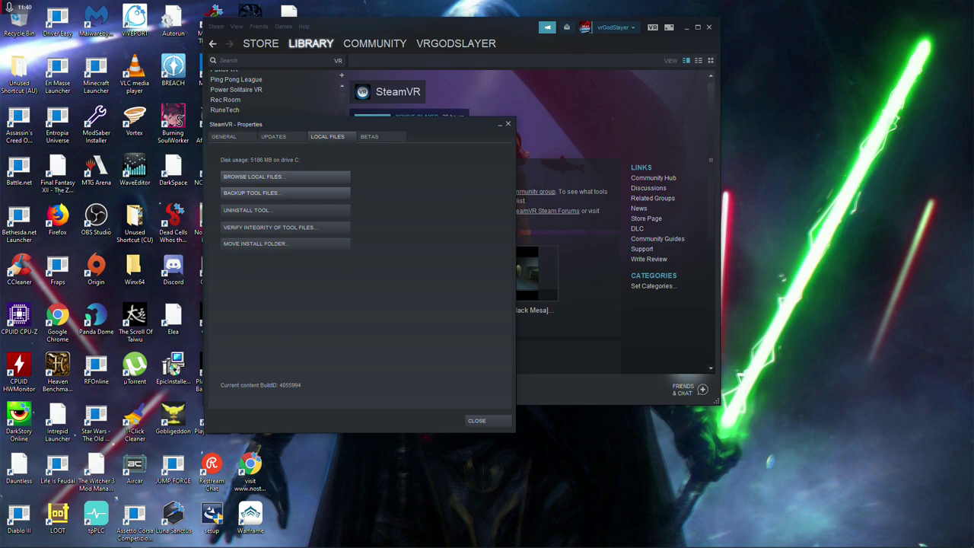
click(253, 177)
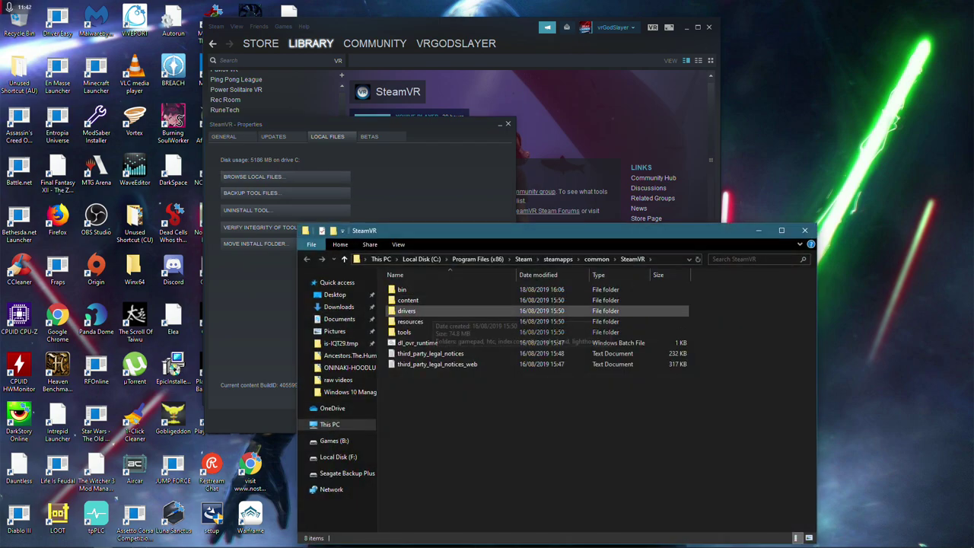
drag(457, 230, 530, 232)
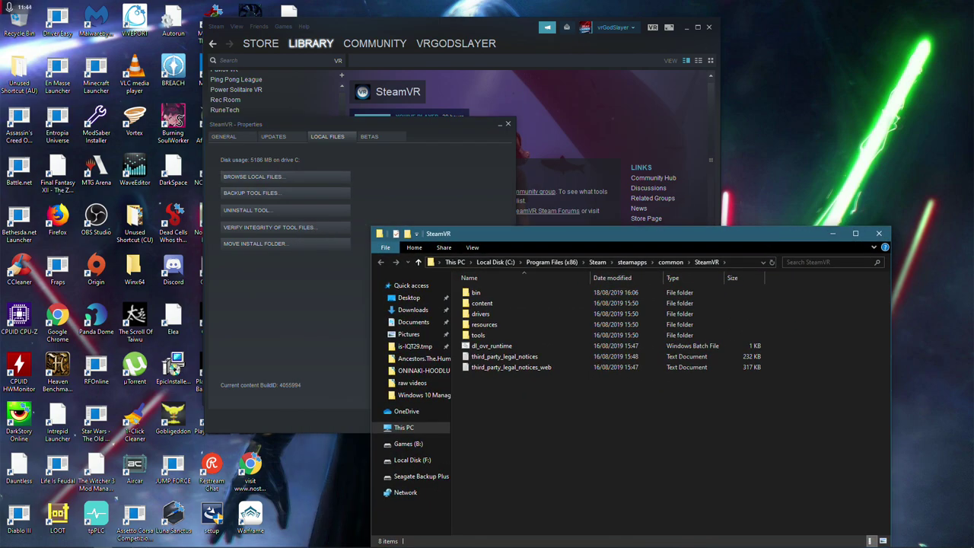
Close the Steam window and SteamVR properties, and exit Steam completely, keeping the SteamVR folder open
click(708, 27)
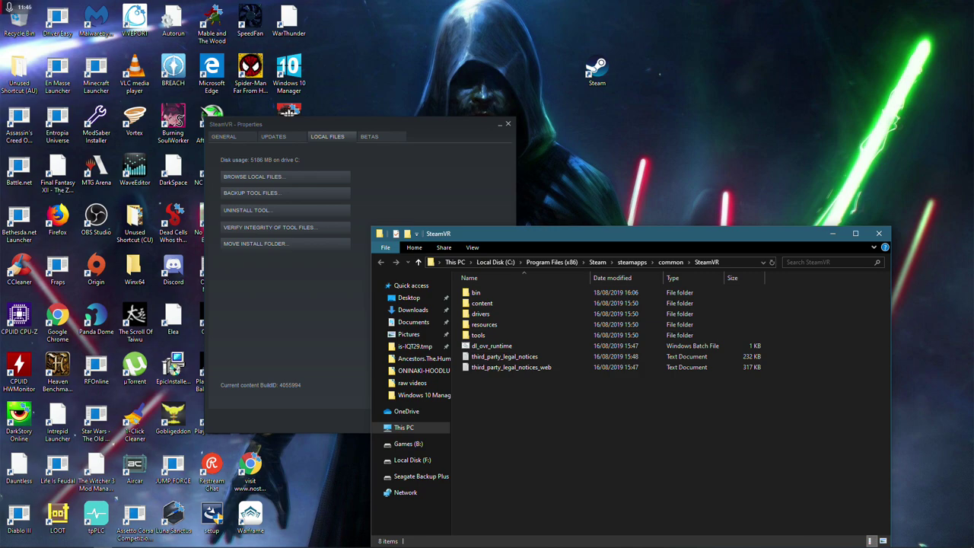
key(Escape)
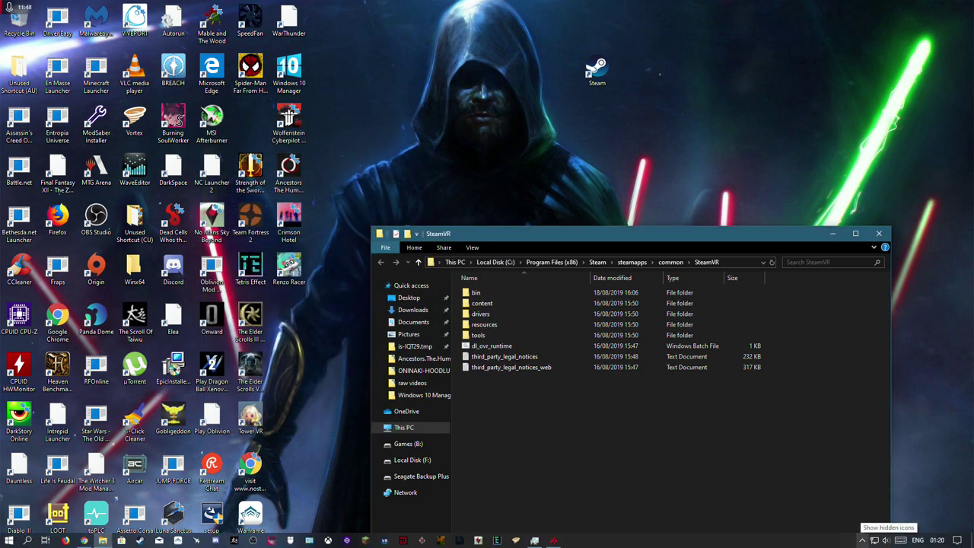
click(863, 541)
right_click(832, 501)
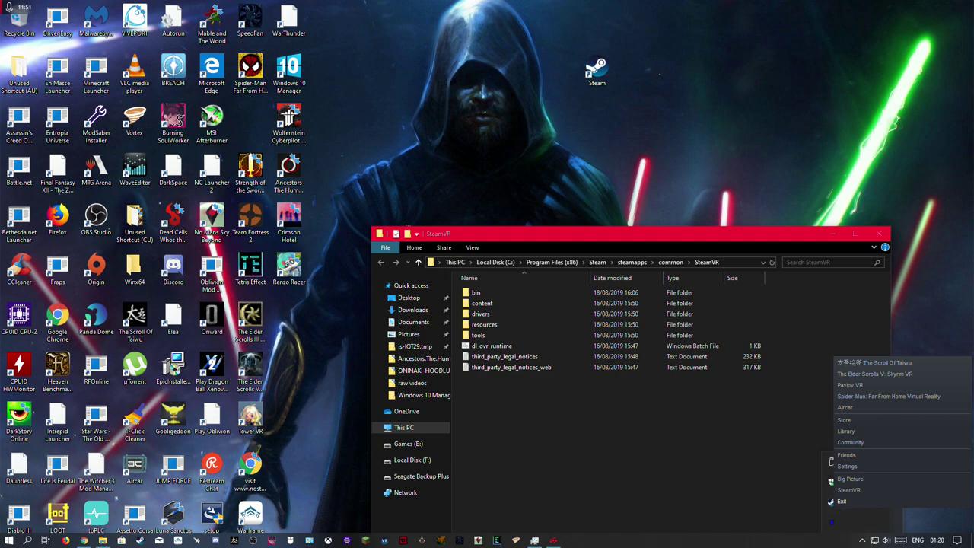
click(842, 501)
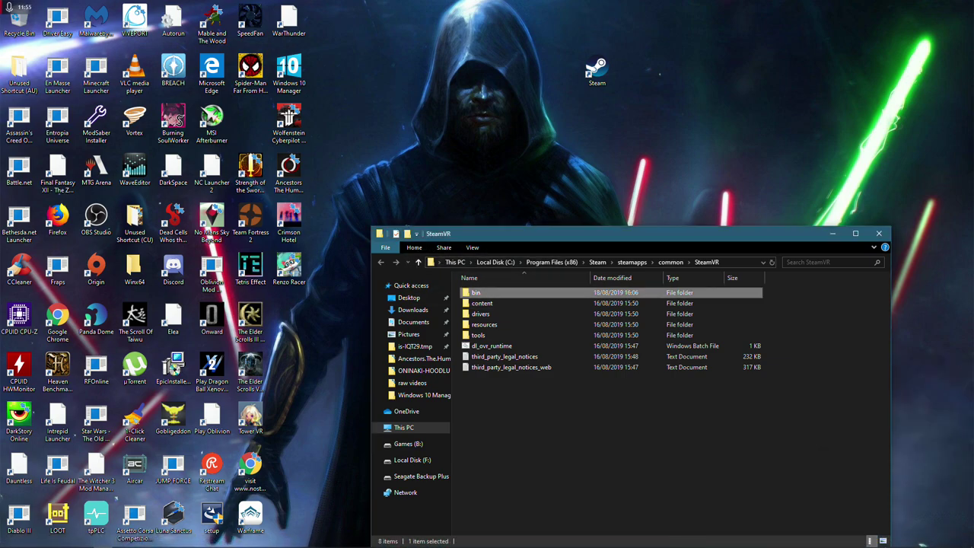
Open the win64 folder inside bin, launch vrmonitor to start SteamVR without Steam, and move the folder window up
double_click(475, 293)
double_click(480, 335)
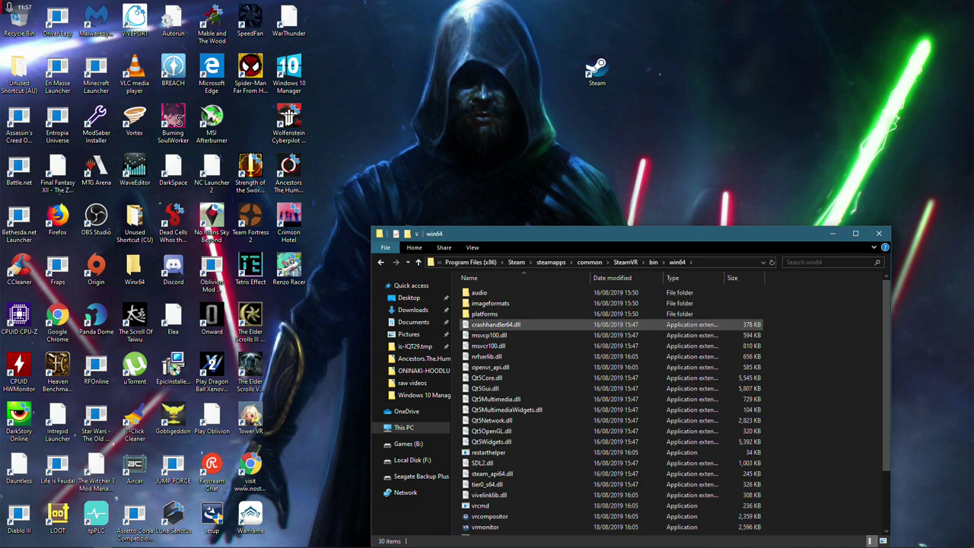
scroll(517, 331, down, 1)
scroll(522, 329, down, 1)
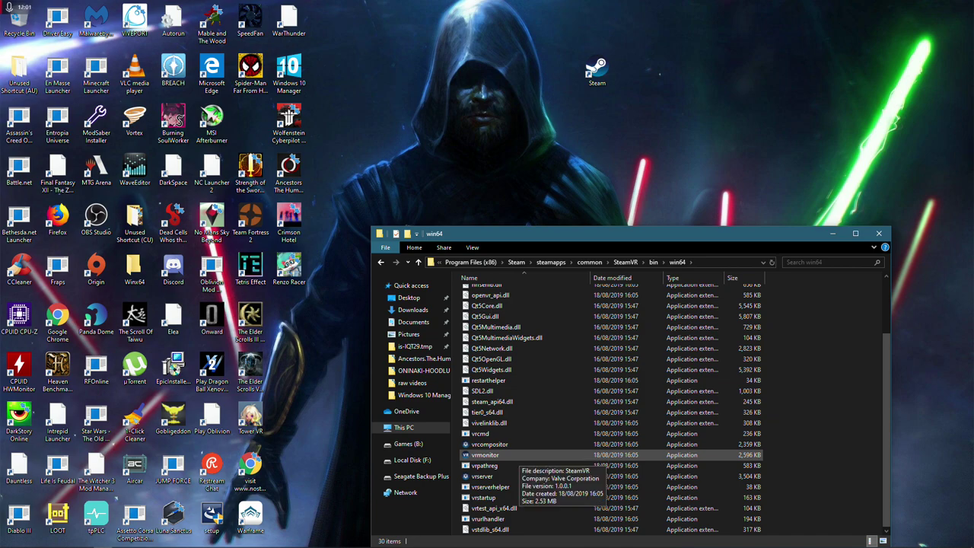
click(514, 455)
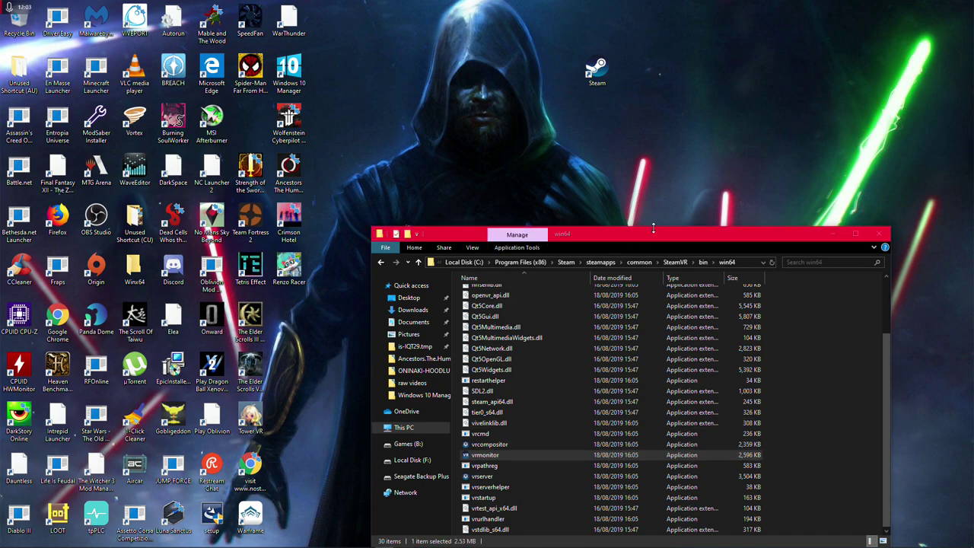
drag(653, 230, 658, 125)
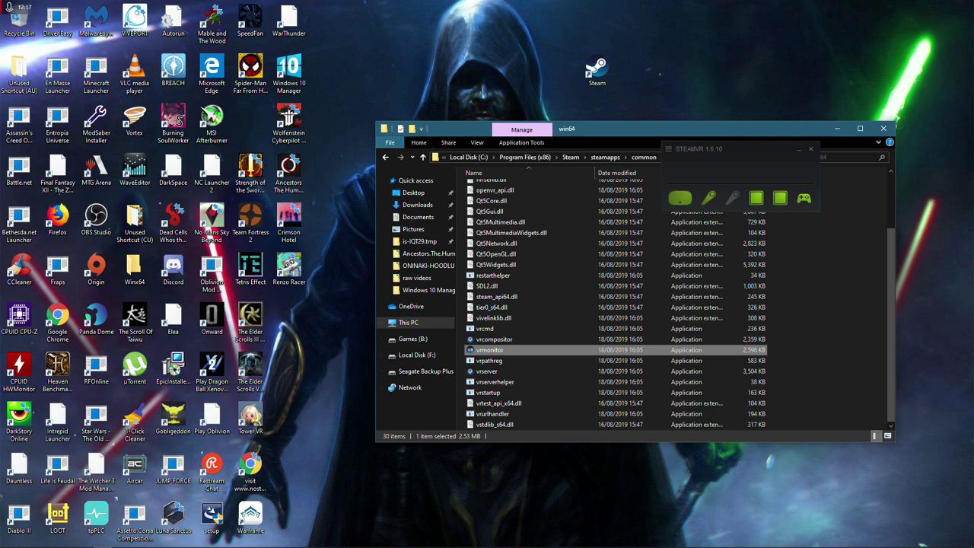
Close the win64 folder window and exit SteamVR
drag(426, 253, 491, 242)
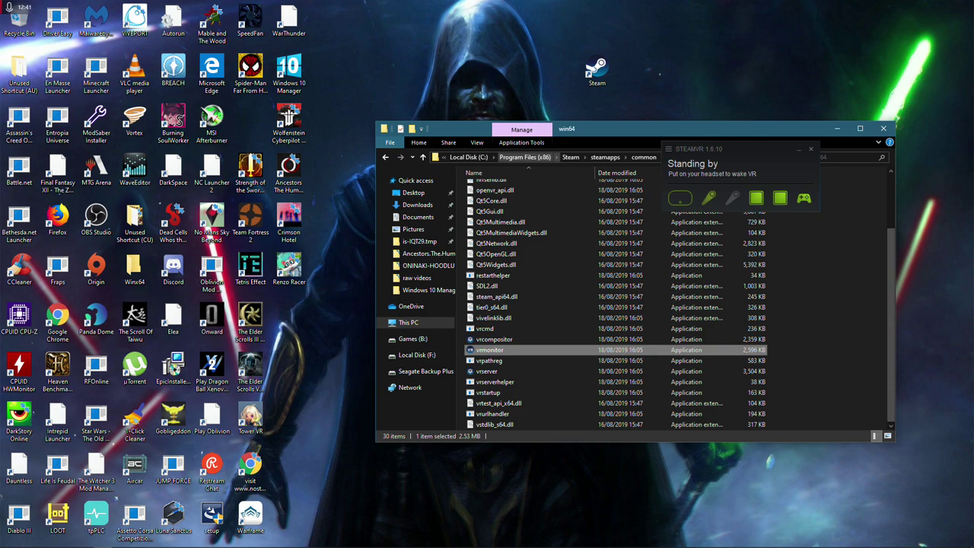
click(883, 128)
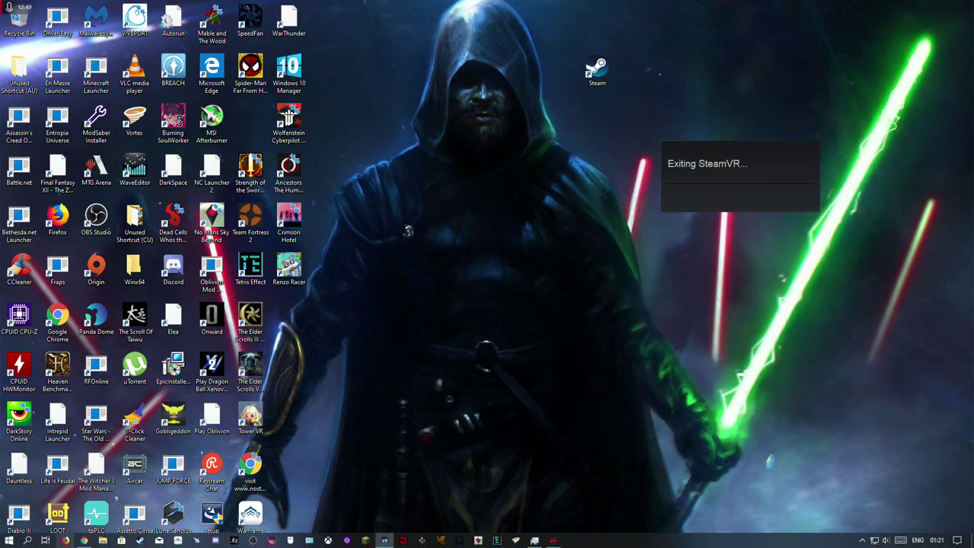
Return to the Word checklist in the browser to read Step 10 on conflicting software, and minimize the browser when done
click(75, 542)
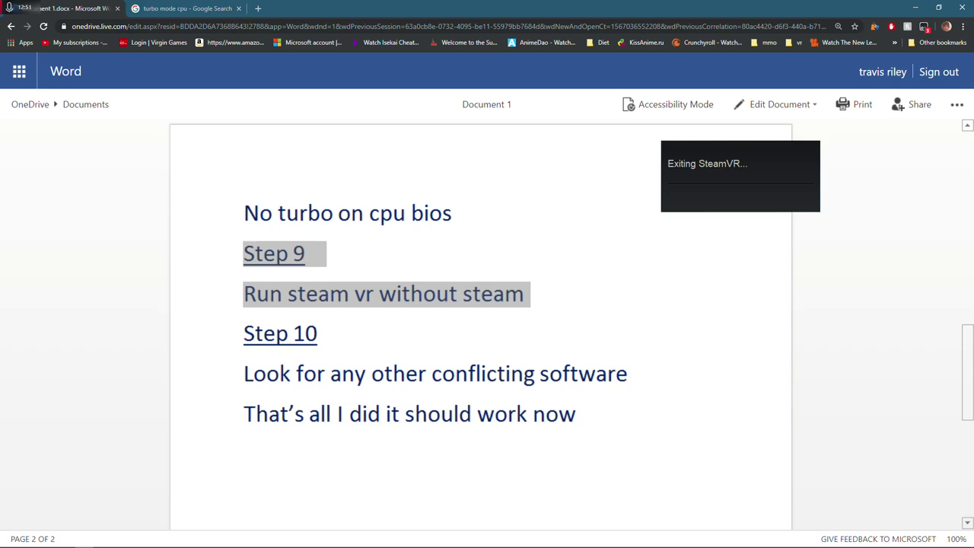
scroll(479, 320, down, 1)
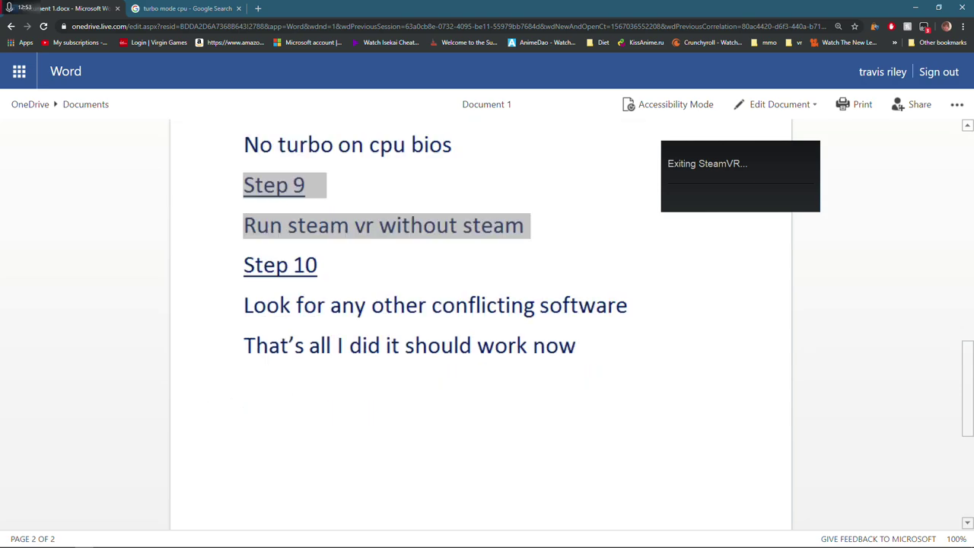
click(307, 308)
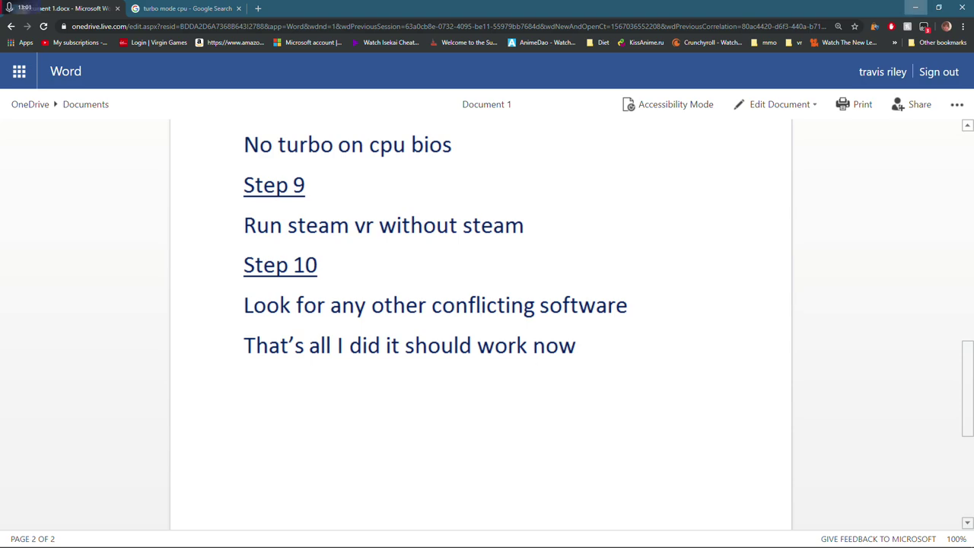
click(916, 7)
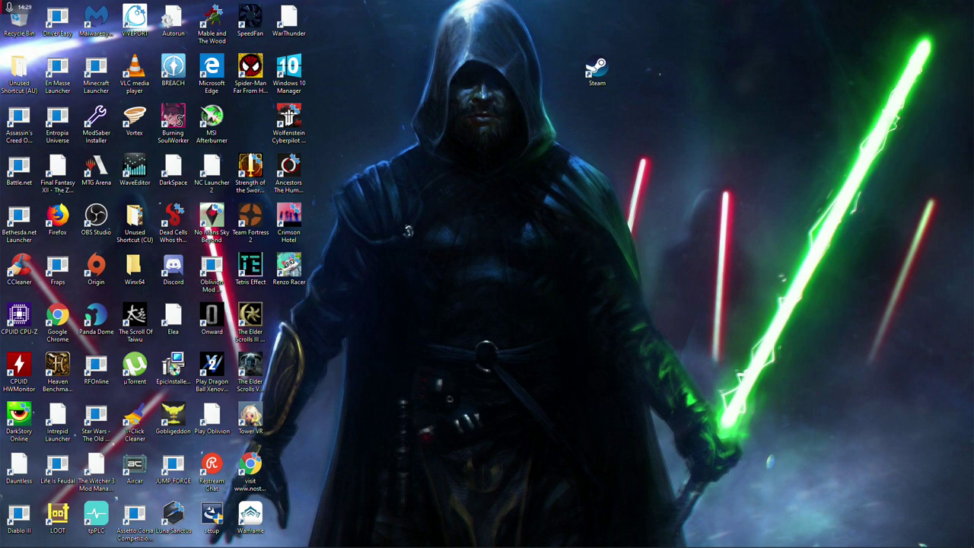
Bring the Word checklist back up and review its steps across both pages as a recap
mouse_move(84, 542)
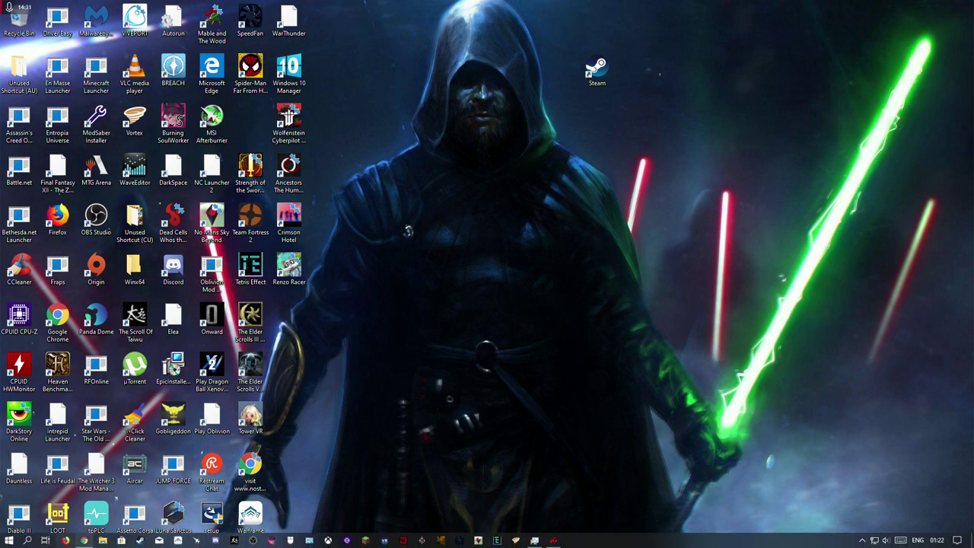
click(84, 541)
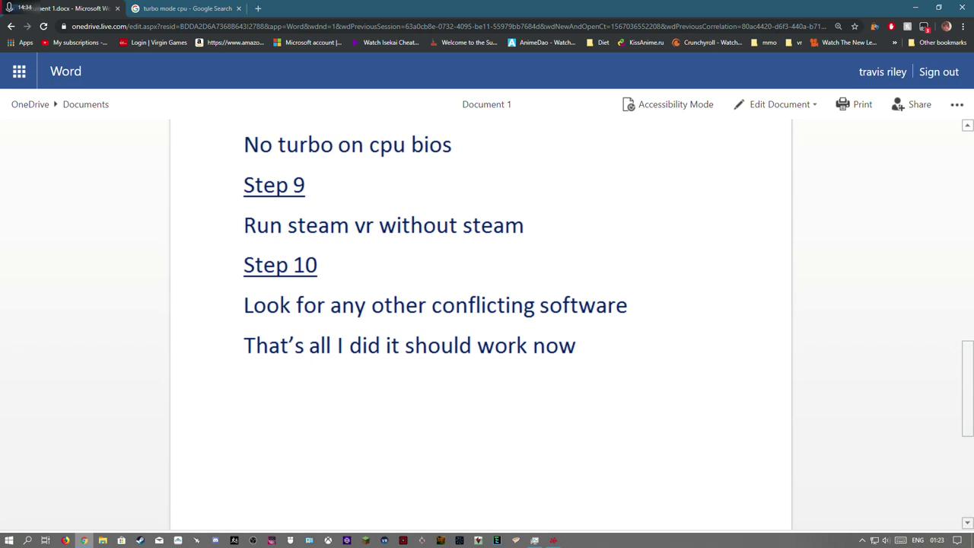
scroll(337, 328, up, 12)
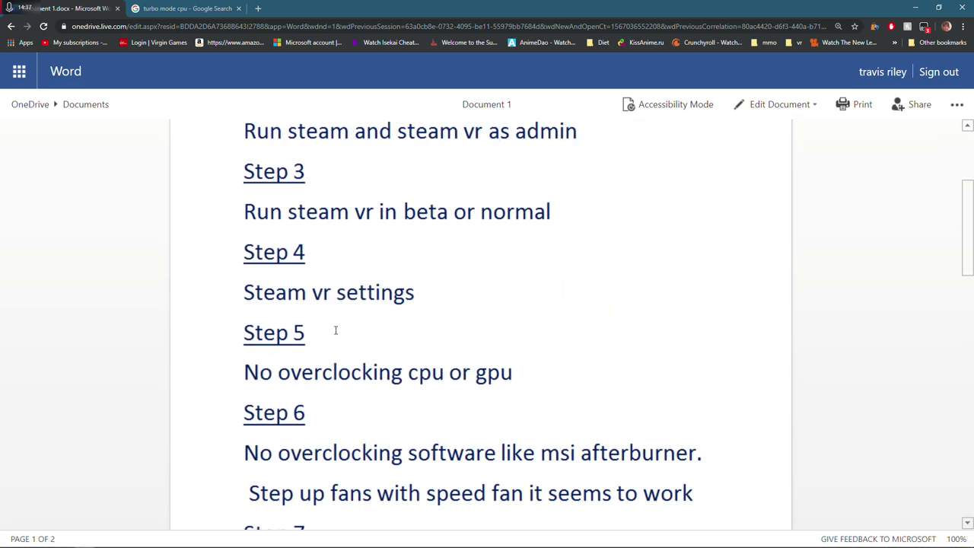
scroll(355, 266, down, 12)
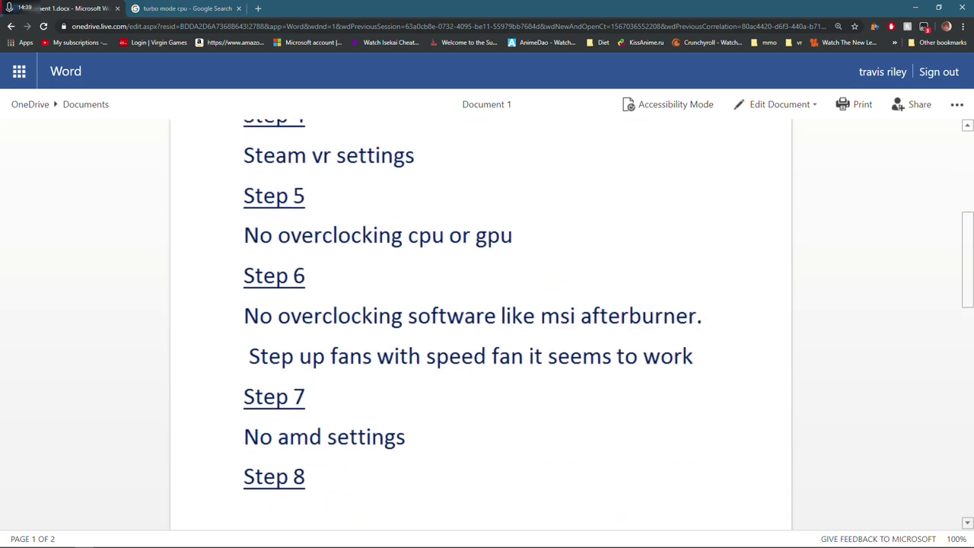
scroll(491, 328, up, 12)
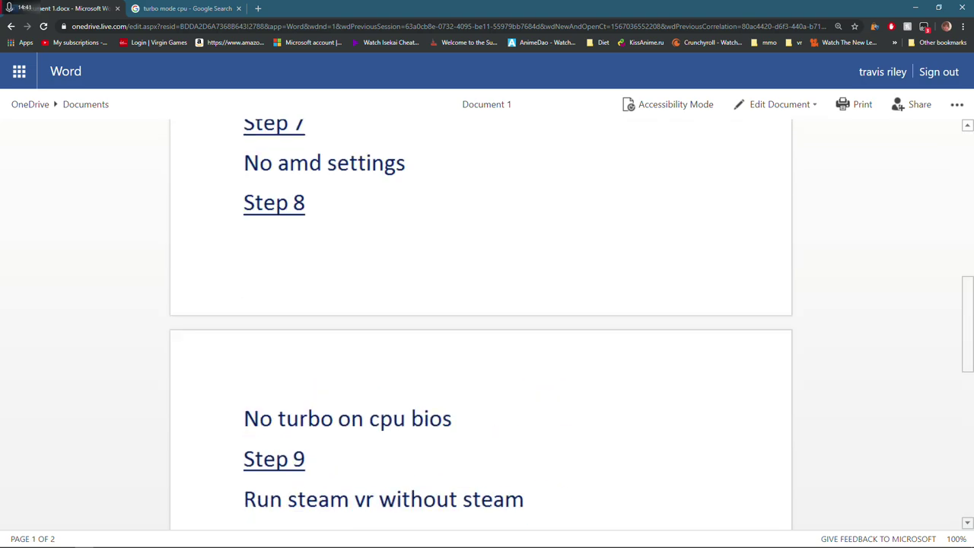
scroll(492, 327, down, 6)
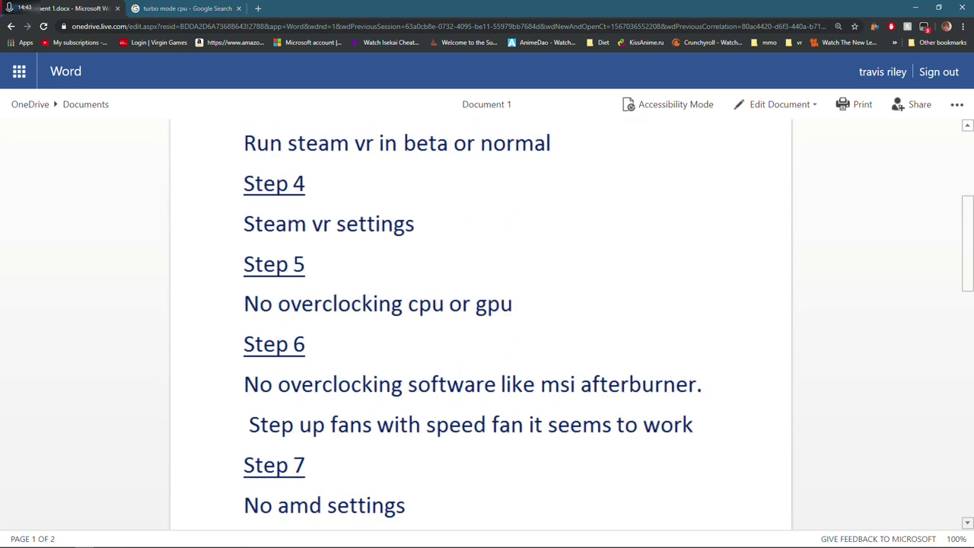